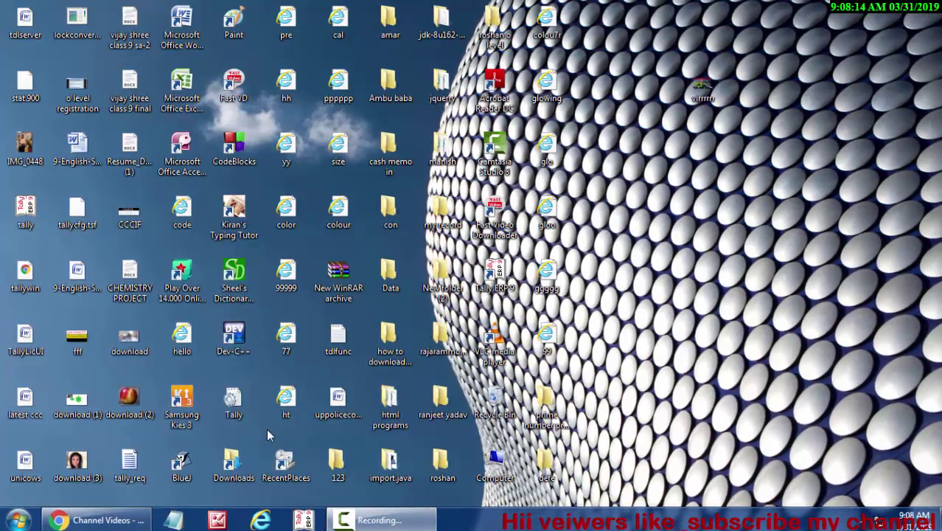
# - Launch Microsoft Office Access 2007 by searching for msaccess in the Start menu
pyautogui.click(15, 521)
pyautogui.write('m')
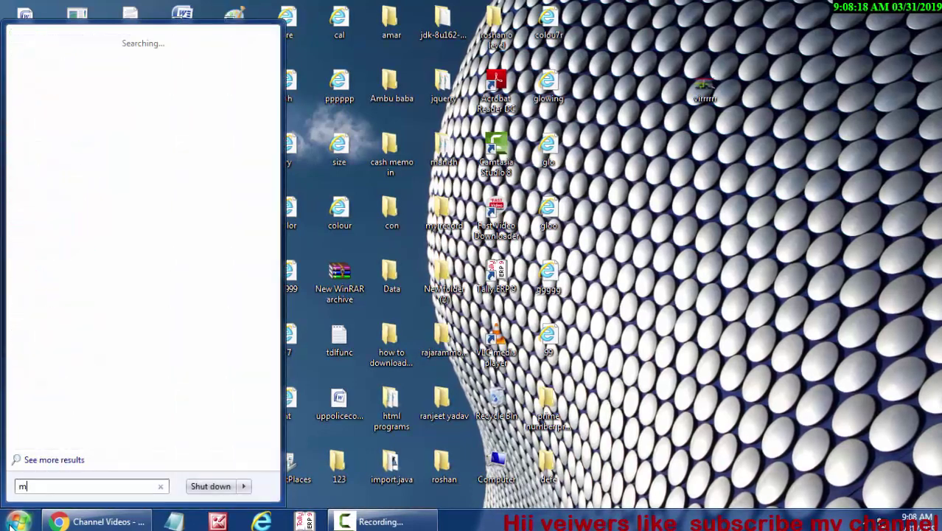
pyautogui.write('sacce')
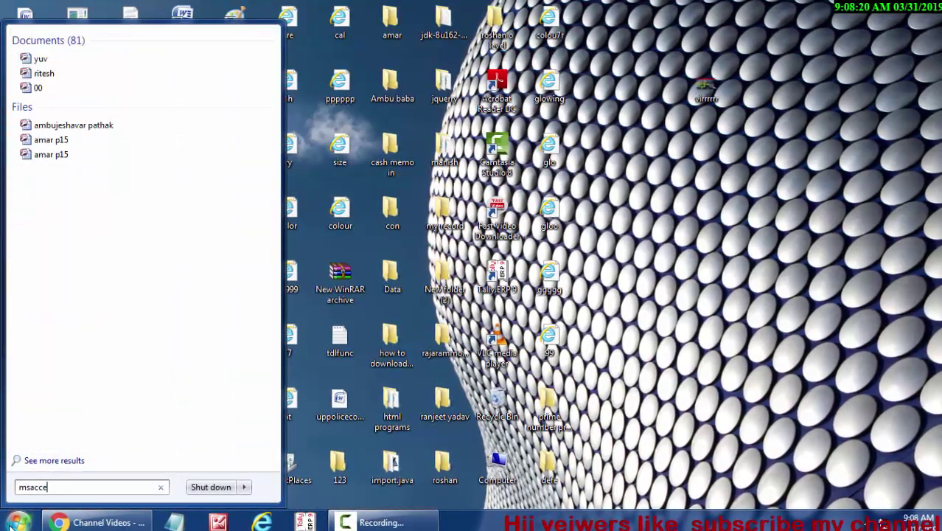
pyautogui.write('ss')
pyautogui.press('Return')
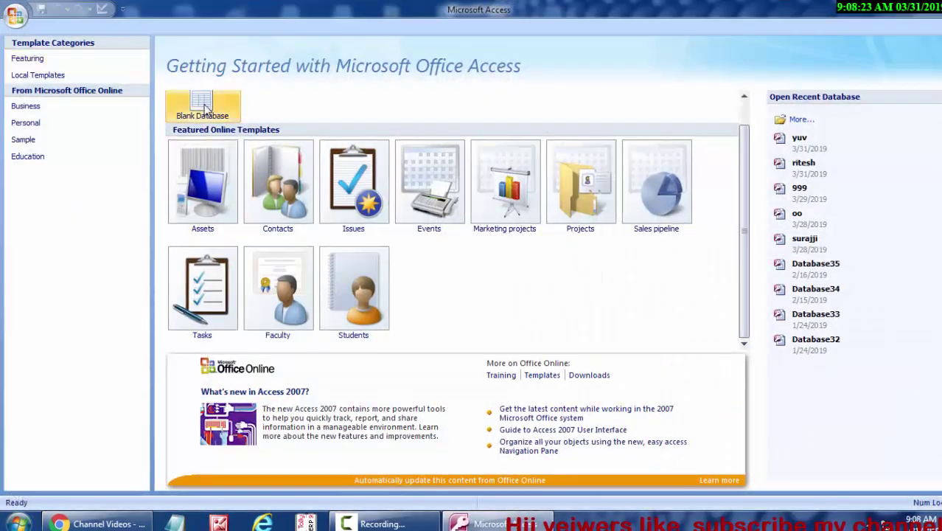
# - Create a new blank database named teacher
pyautogui.click(204, 107)
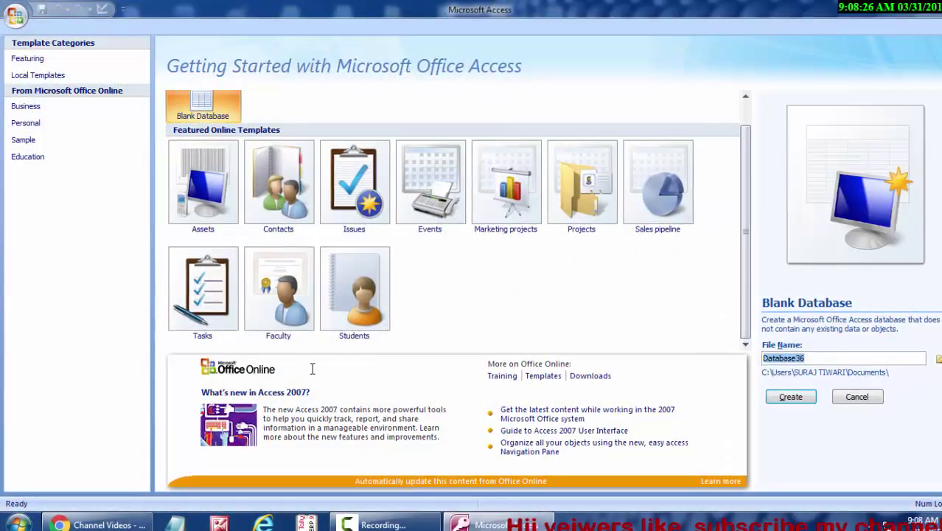
pyautogui.press('BackSpace')
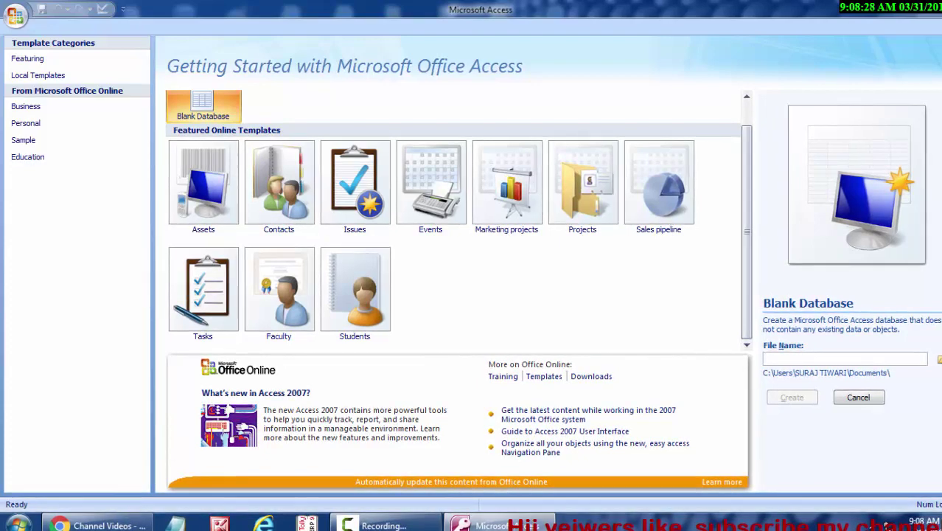
pyautogui.write('teac')
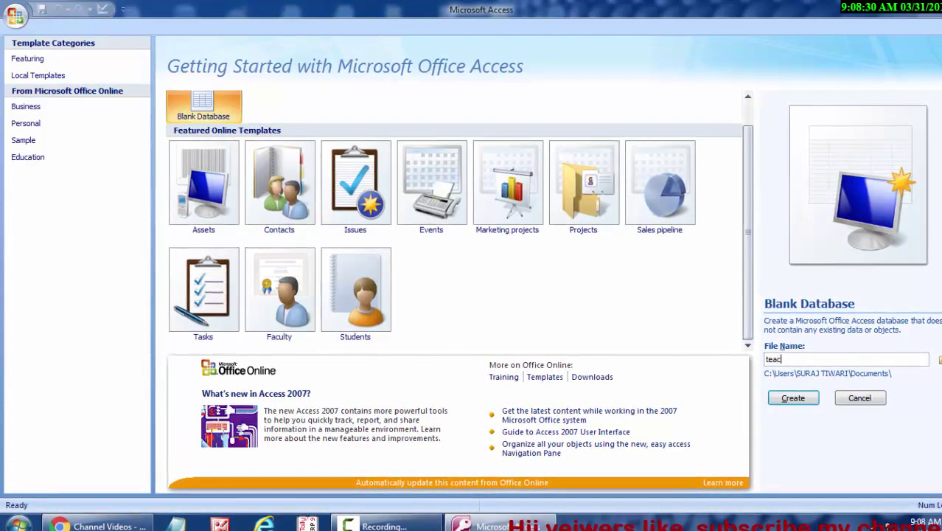
pyautogui.write('her')
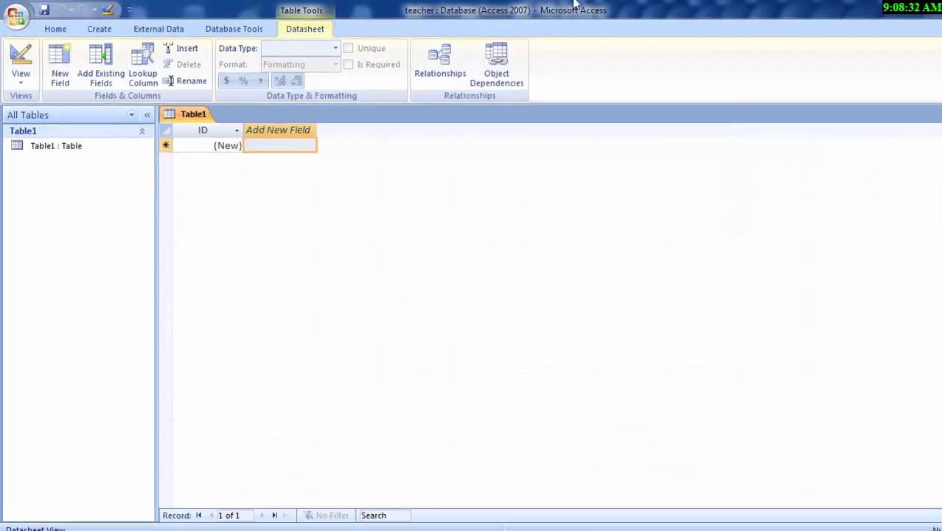
# - Switch the new table to Design View and save it as hhh
pyautogui.click(19, 80)
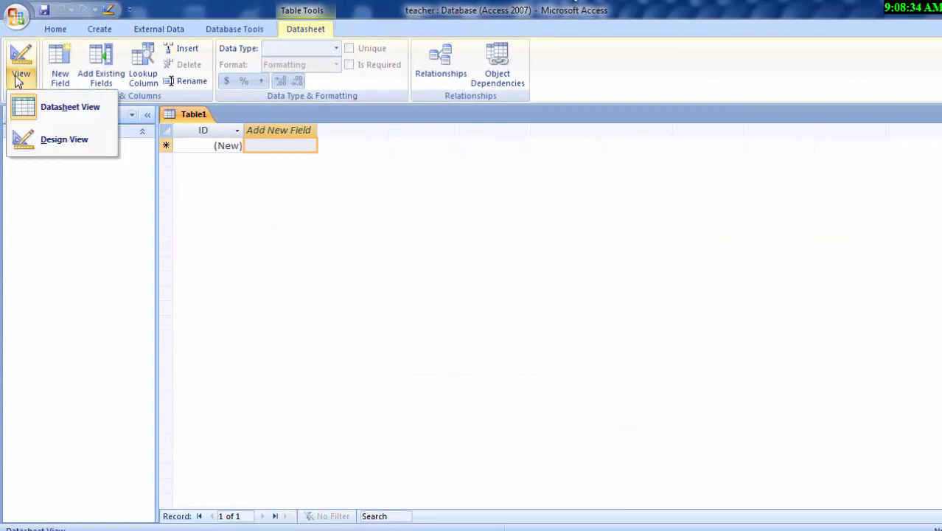
pyautogui.click(21, 139)
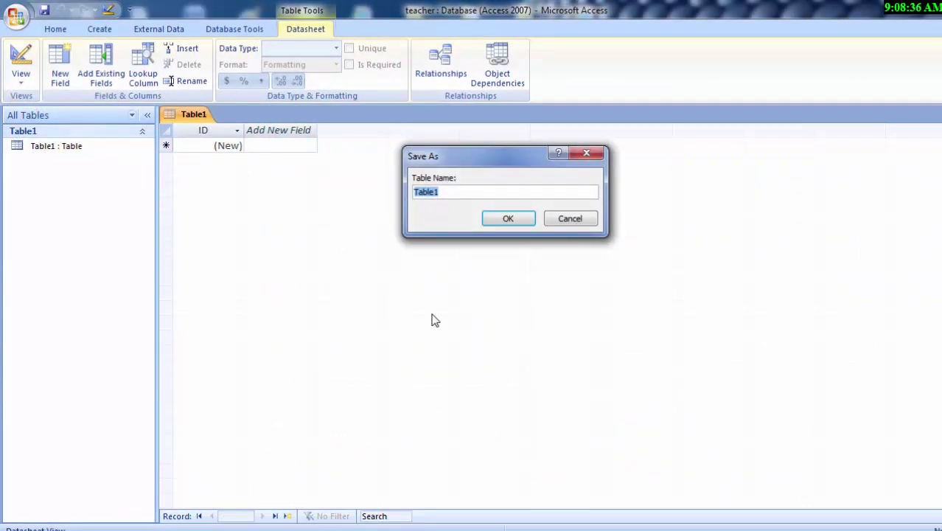
pyautogui.press('BackSpace')
pyautogui.write('hhh')
pyautogui.press('Return')
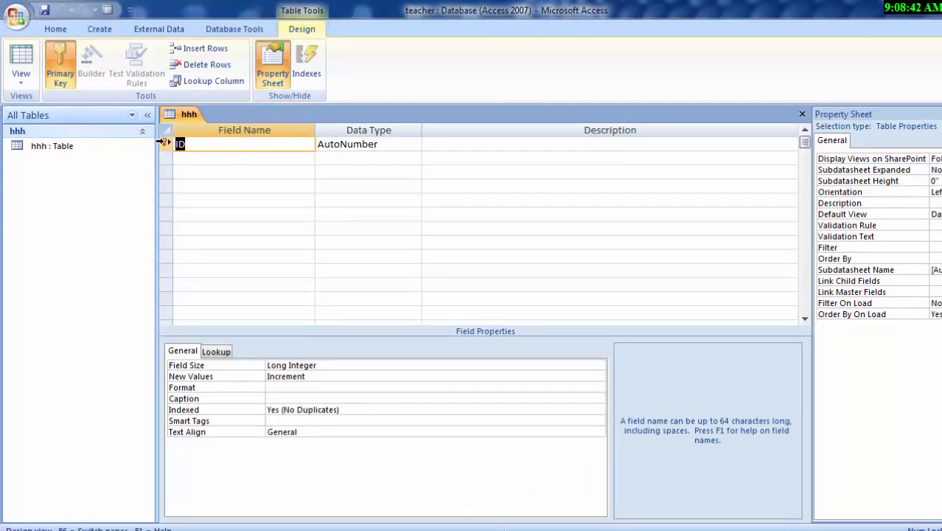
# - Rename the first field from ID to Roll number, leaving its AutoNumber data type
pyautogui.click(208, 141)
pyautogui.press('BackSpace')
pyautogui.press('BackSpace')
pyautogui.write('Ro')
pyautogui.write('ll num')
pyautogui.write('ber')
pyautogui.press('Tab')
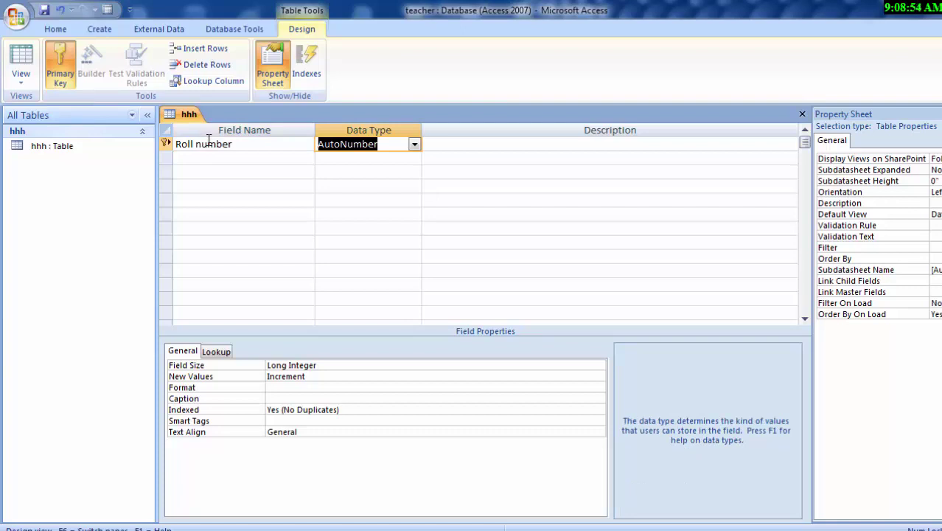
pyautogui.click(213, 156)
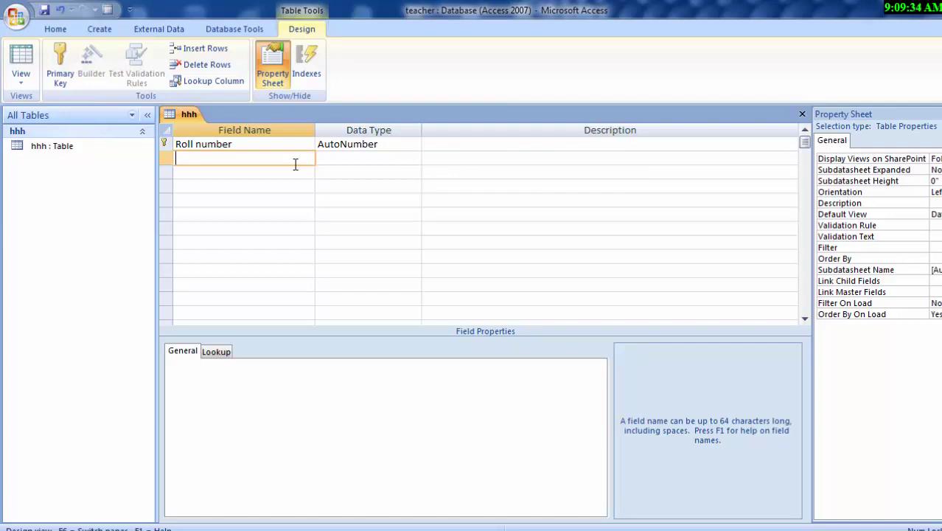
# - Add Name of Student as a Text field and Computer Science as a Number field
pyautogui.write('Name ')
pyautogui.write('of S')
pyautogui.write('tudent')
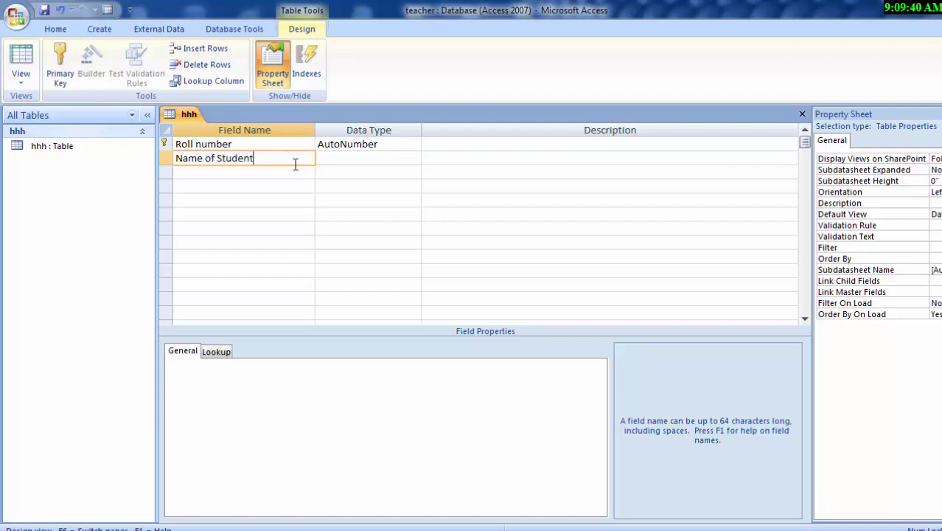
pyautogui.press('Tab')
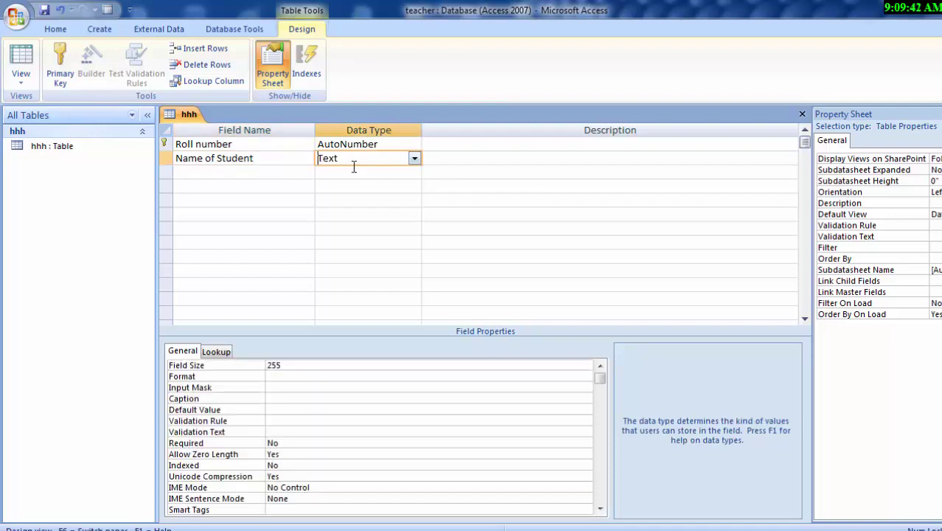
pyautogui.click(219, 172)
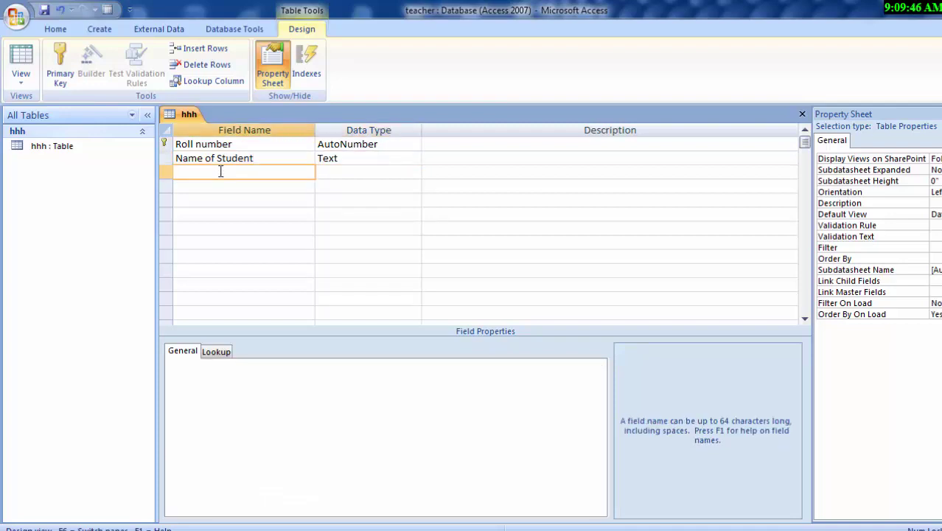
pyautogui.write('Com')
pyautogui.write('puter')
pyautogui.write(' Scie')
pyautogui.write('nce')
pyautogui.click(343, 162)
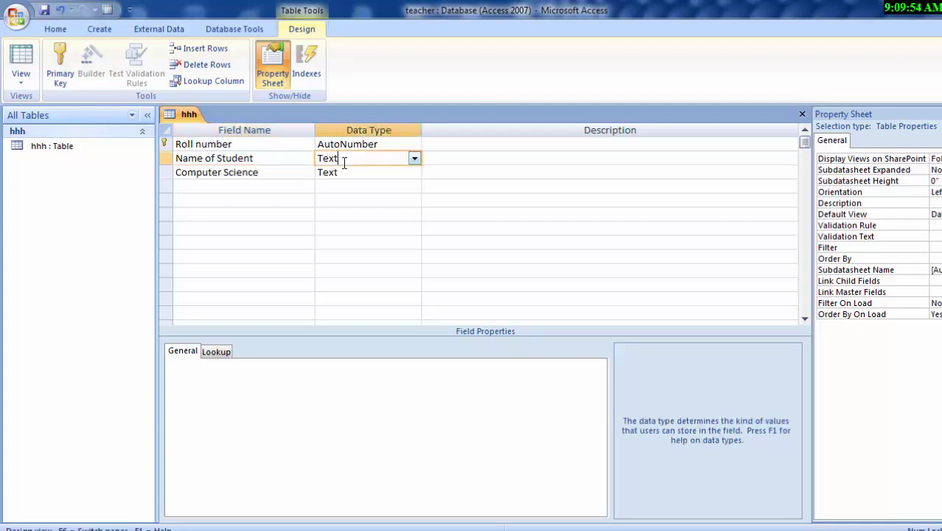
pyautogui.click(392, 172)
pyautogui.click(414, 174)
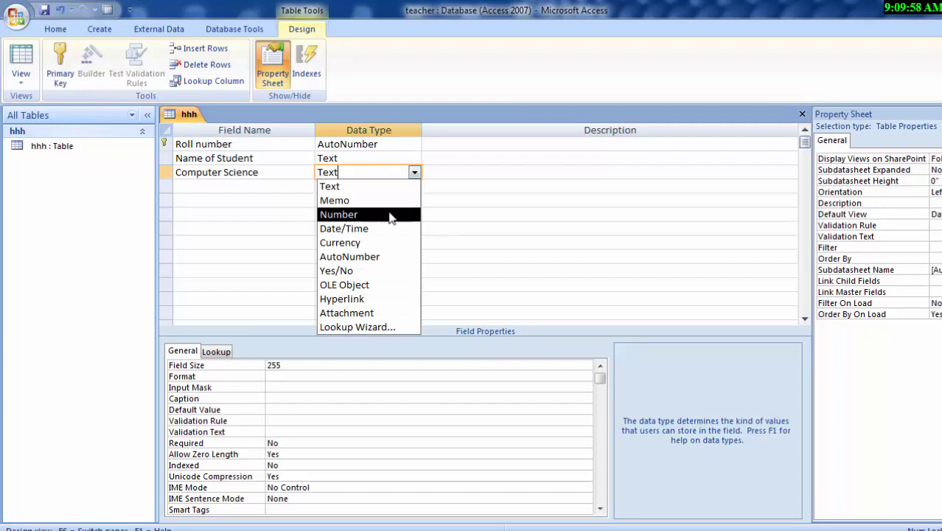
pyautogui.click(387, 214)
pyautogui.click(249, 186)
pyautogui.write('E')
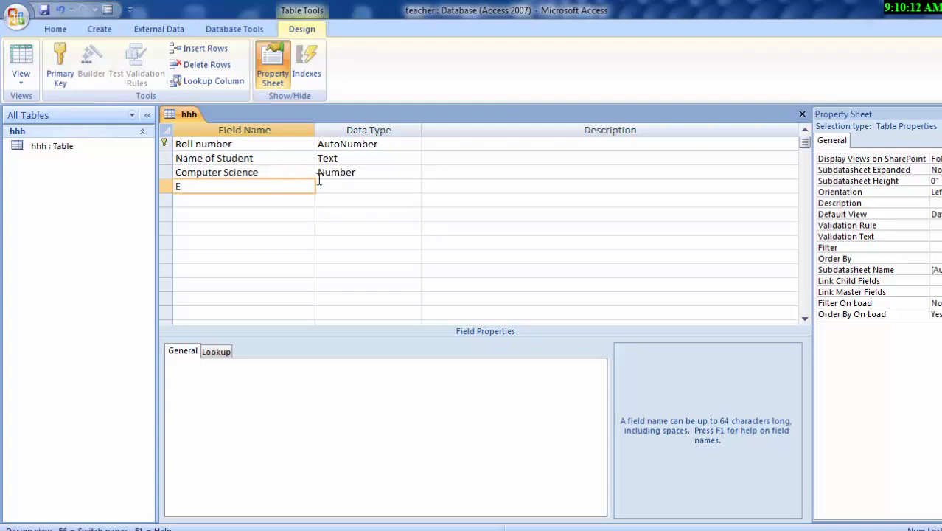
# - Add English and Biology as Number fields
pyautogui.write('nglish')
pyautogui.click(356, 184)
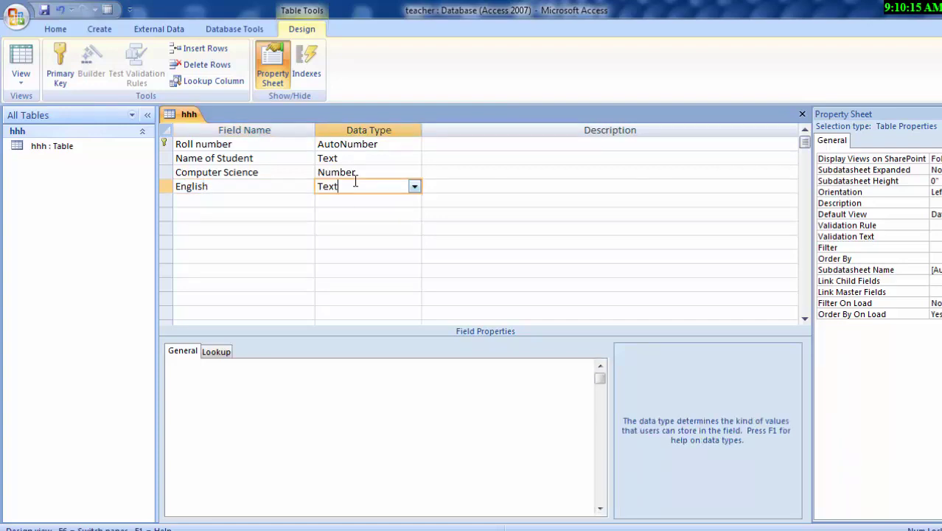
pyautogui.click(415, 186)
pyautogui.click(390, 226)
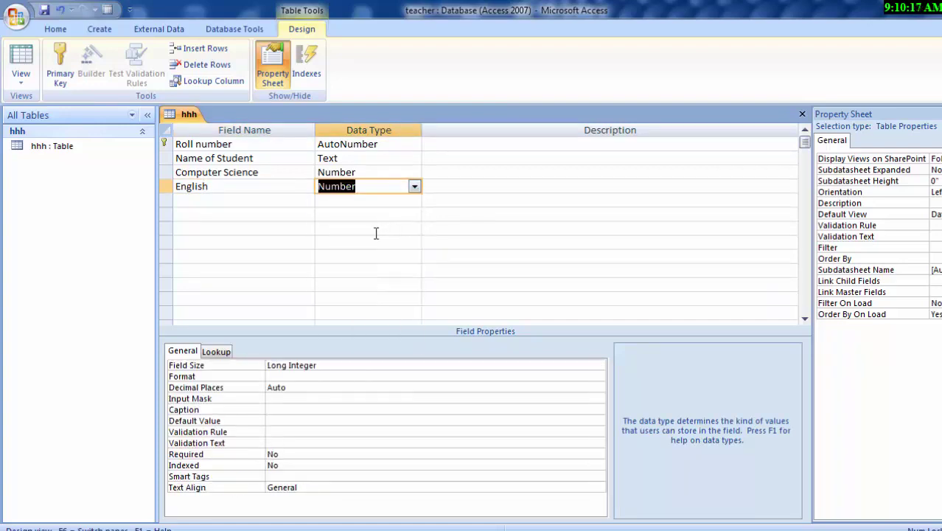
pyautogui.click(205, 202)
pyautogui.write('Bi')
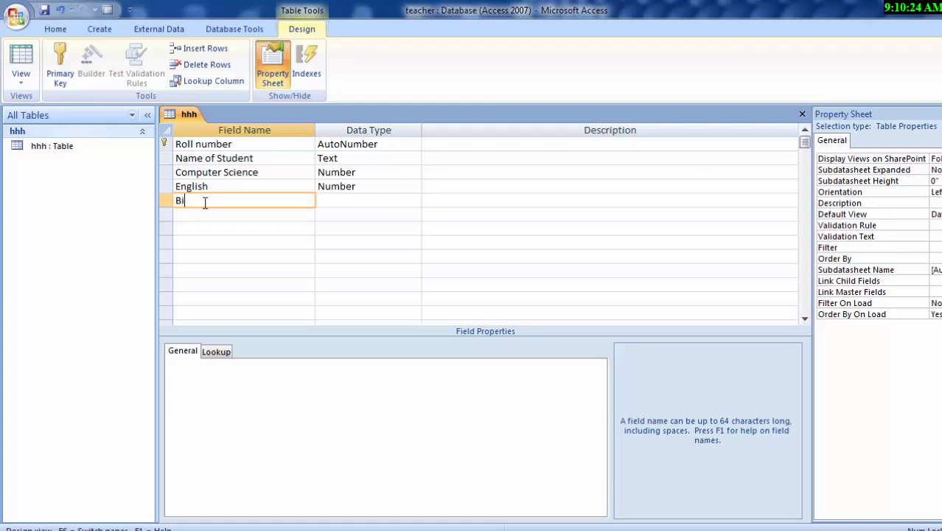
pyautogui.write('olog')
pyautogui.write('y')
pyautogui.click(389, 201)
pyautogui.click(414, 201)
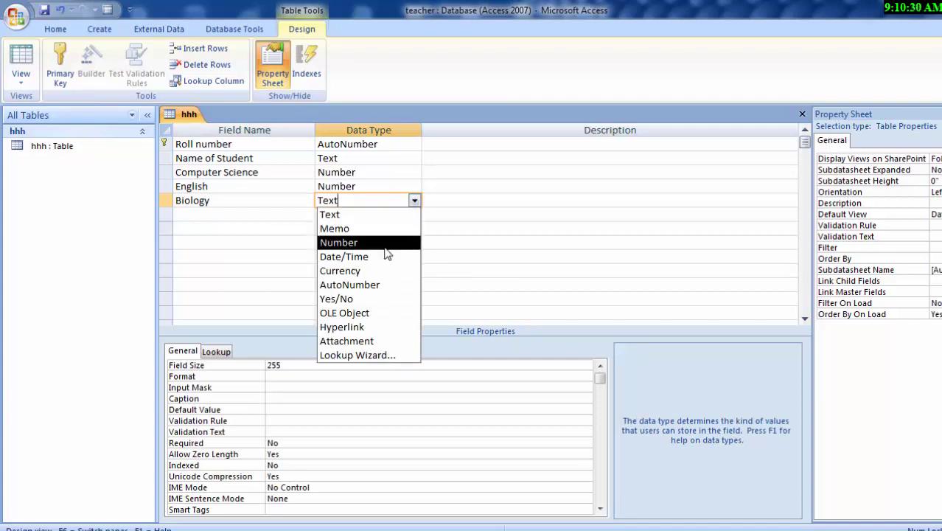
pyautogui.click(384, 249)
pyautogui.click(220, 212)
pyautogui.write('C')
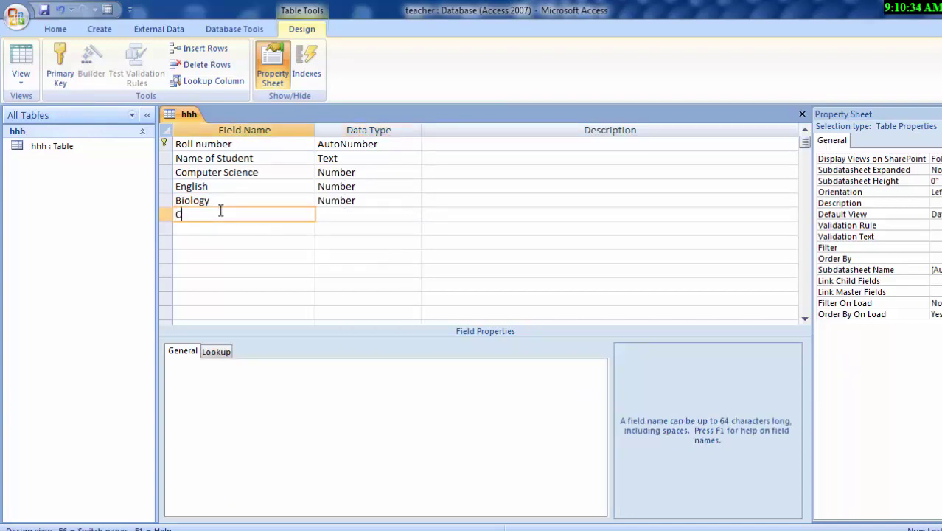
# - Add Chemistry and Physics as Number fields
pyautogui.write('hemis')
pyautogui.write('try')
pyautogui.click(354, 215)
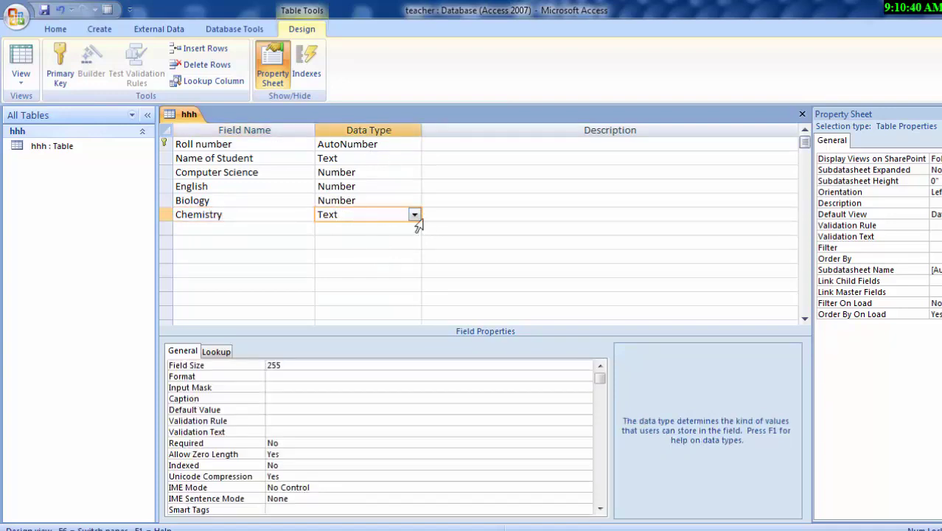
pyautogui.click(414, 215)
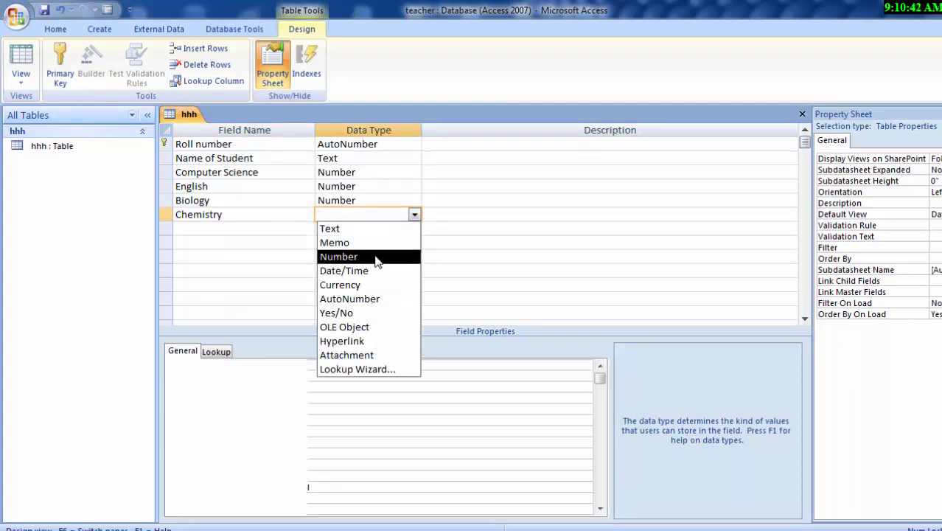
pyautogui.click(339, 256)
pyautogui.click(241, 227)
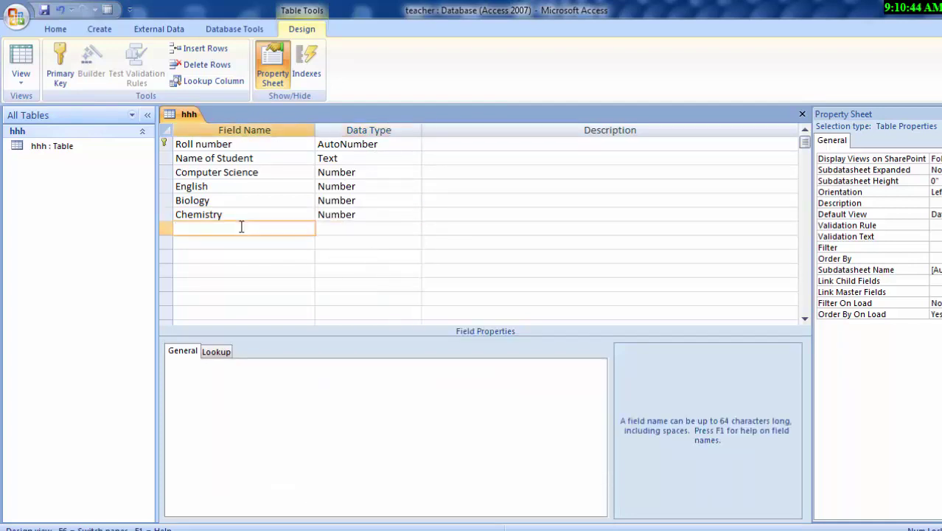
pyautogui.write('Physi')
pyautogui.write('cs')
pyautogui.click(376, 231)
pyautogui.click(415, 229)
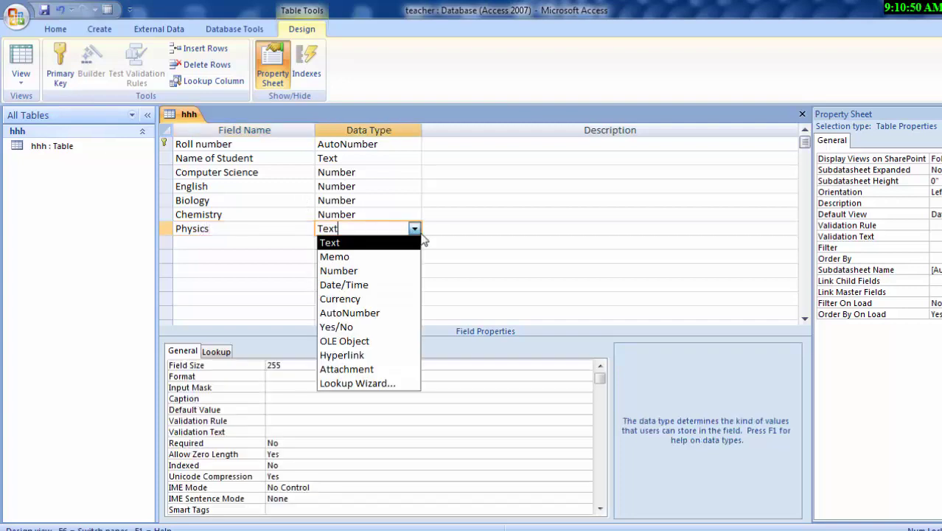
pyautogui.click(384, 274)
pyautogui.click(217, 248)
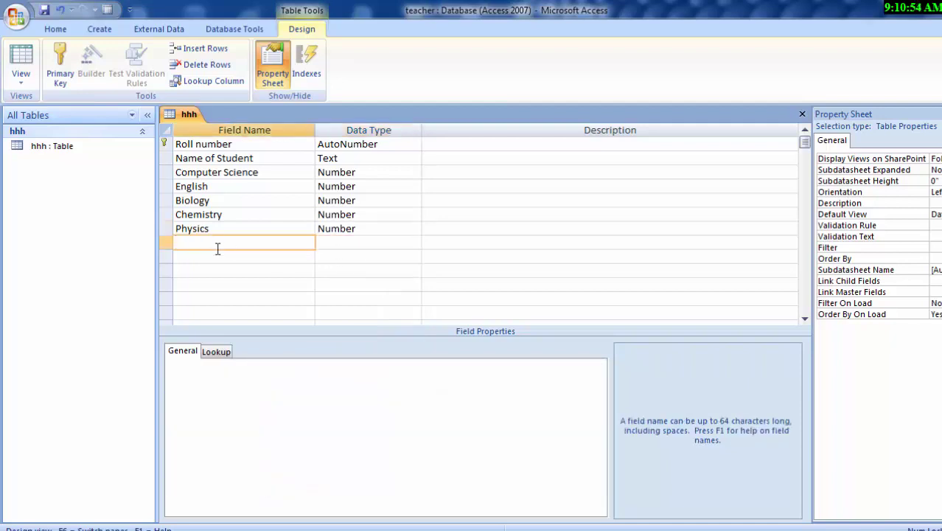
# - Add an Obtained Marks field with Number data type
pyautogui.write('Obta')
pyautogui.press('BackSpace')
pyautogui.write('ne')
pyautogui.write('d M')
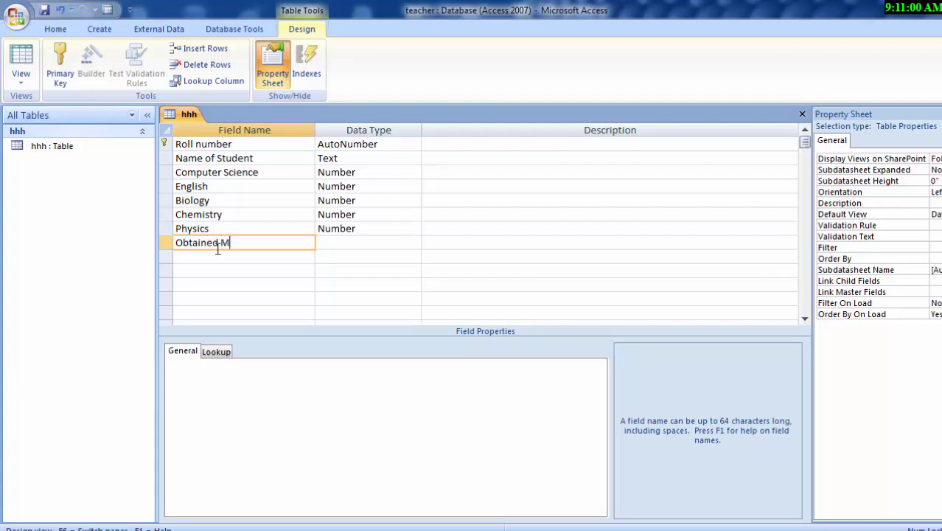
pyautogui.write('arks')
pyautogui.click(375, 242)
pyautogui.click(414, 242)
pyautogui.click(385, 285)
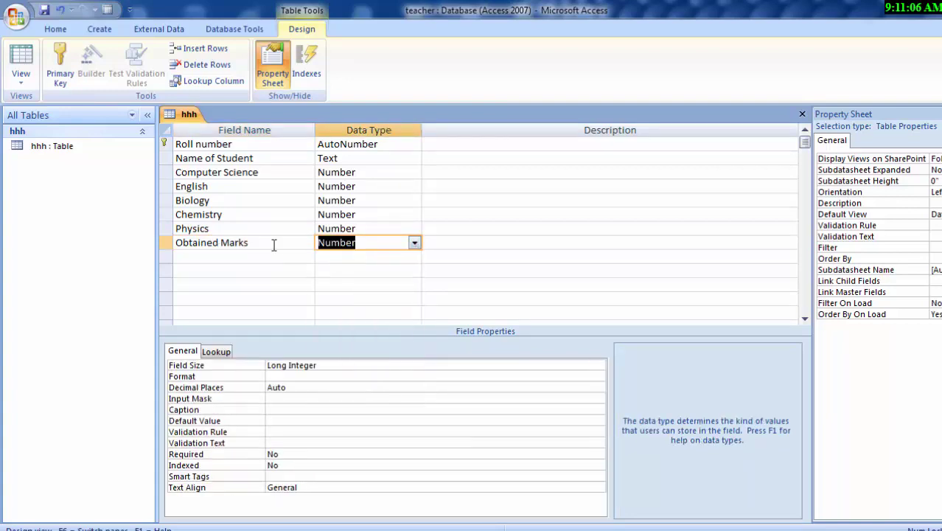
pyautogui.click(248, 258)
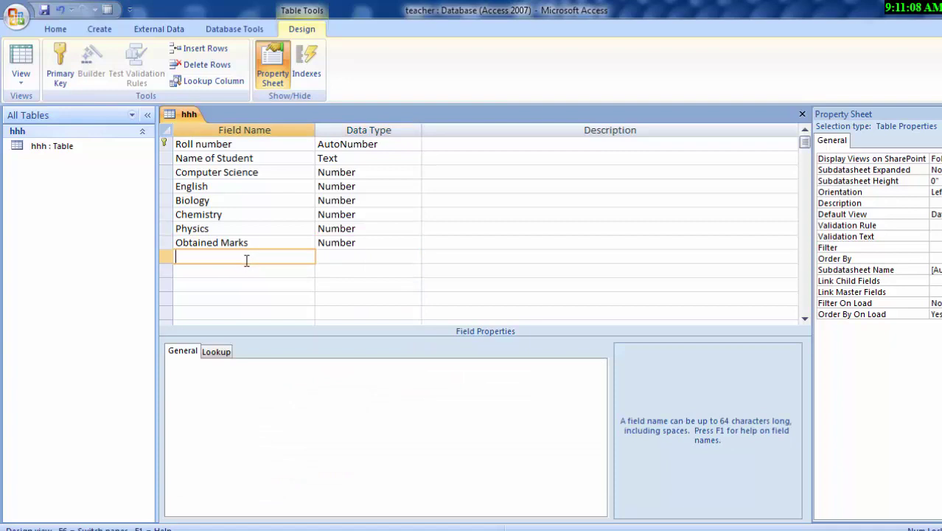
# - Add Percentage and Average as Number fields
pyautogui.write('Perce')
pyautogui.write('ntag')
pyautogui.write('e')
pyautogui.click(354, 258)
pyautogui.click(414, 257)
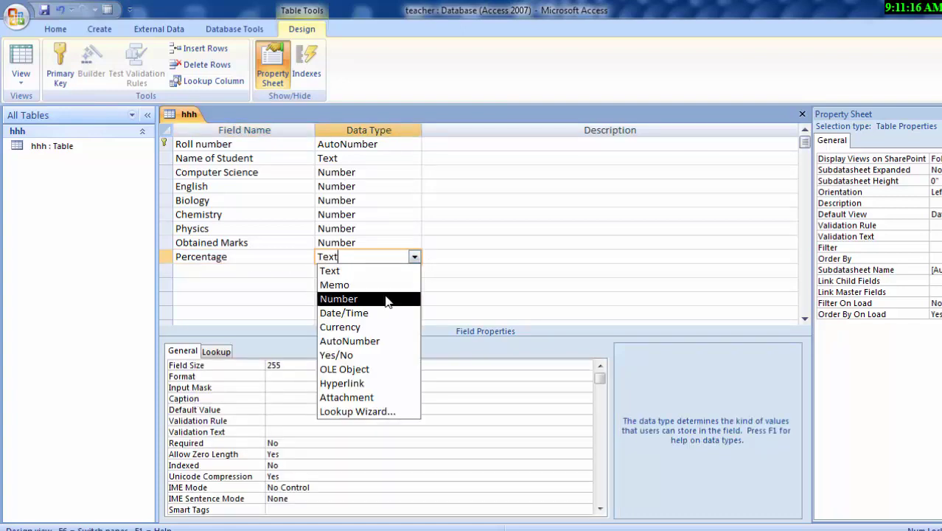
pyautogui.click(339, 299)
pyautogui.click(222, 270)
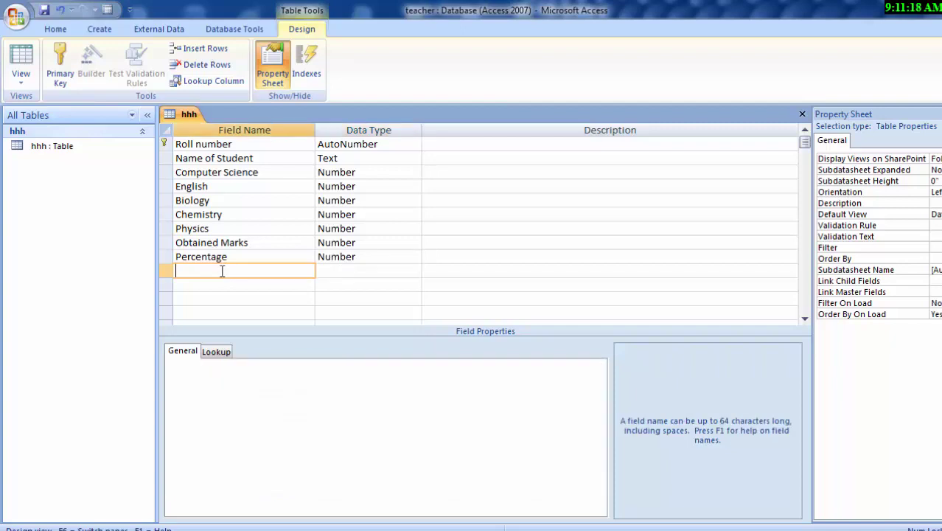
pyautogui.write('Aver')
pyautogui.write('age')
pyautogui.click(367, 270)
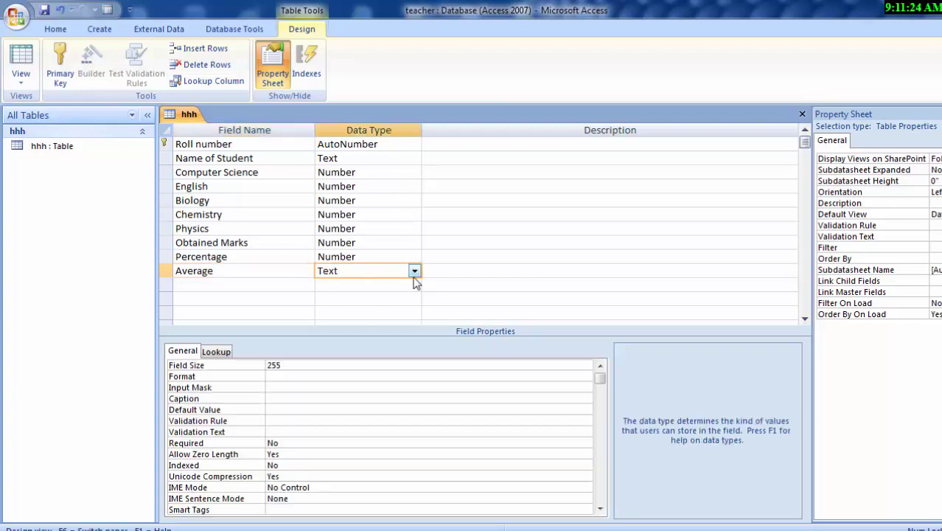
pyautogui.click(414, 271)
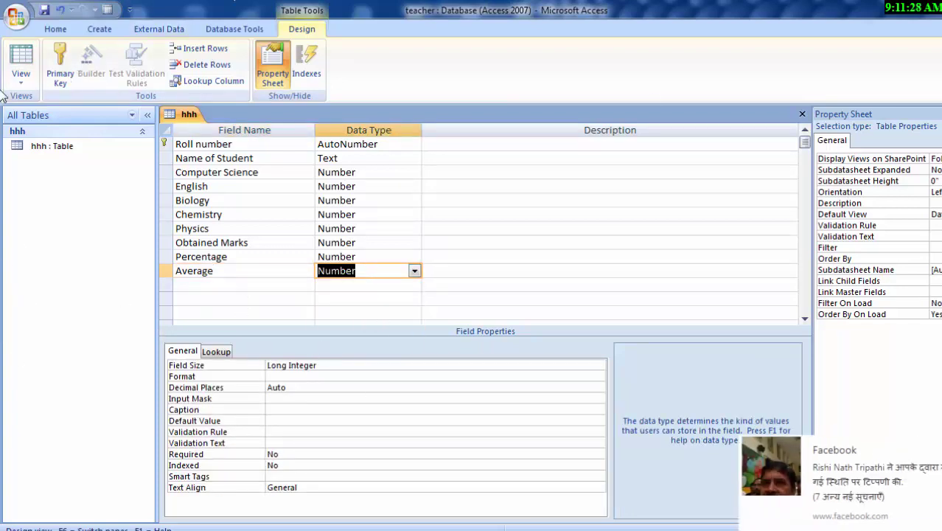
# - Switch the hhh table to Datasheet View, saving the design when prompted
pyautogui.click(20, 78)
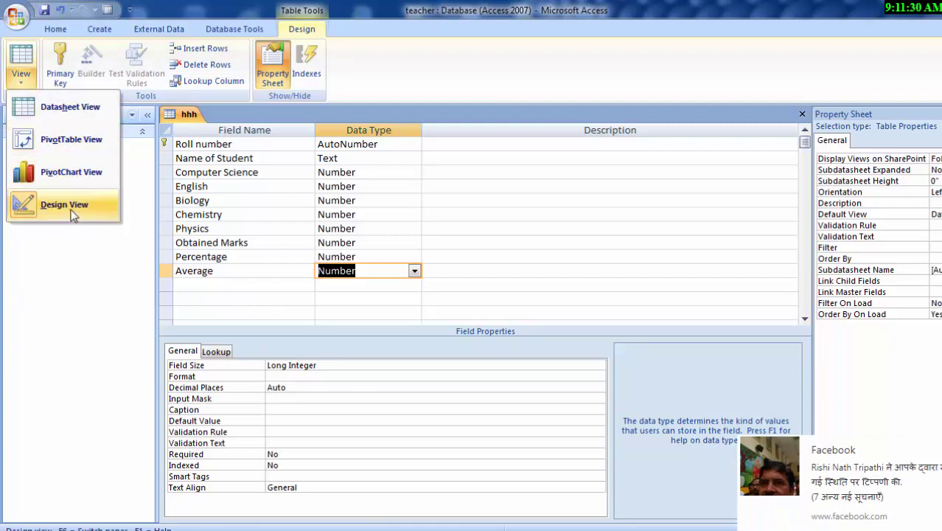
pyautogui.click(74, 211)
pyautogui.click(21, 74)
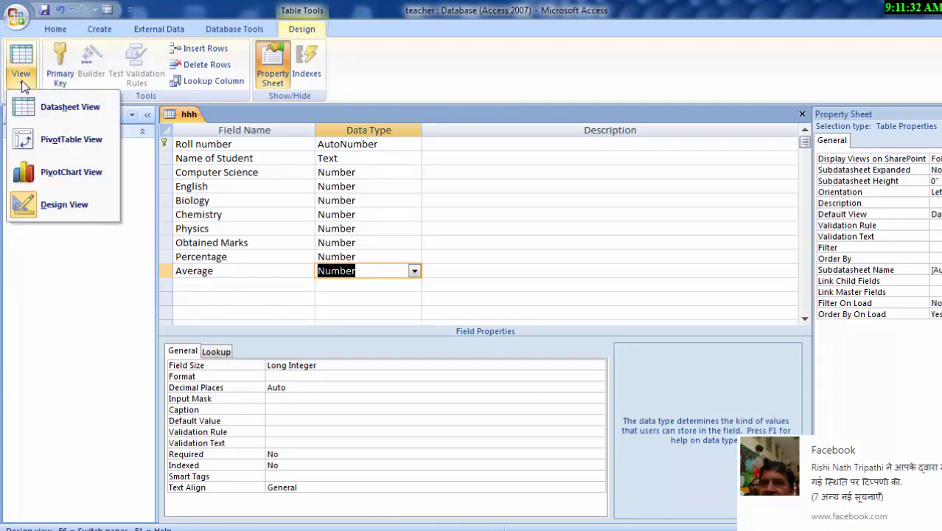
pyautogui.click(41, 111)
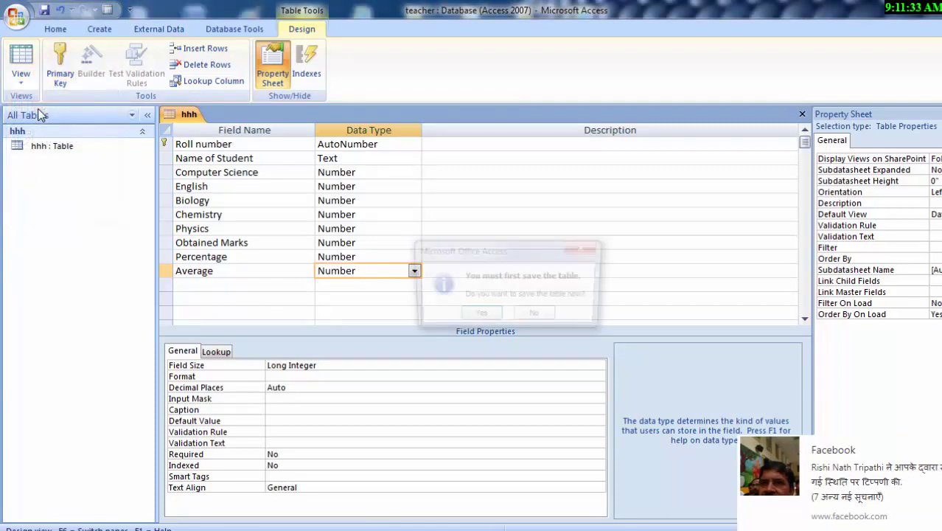
pyautogui.click(480, 316)
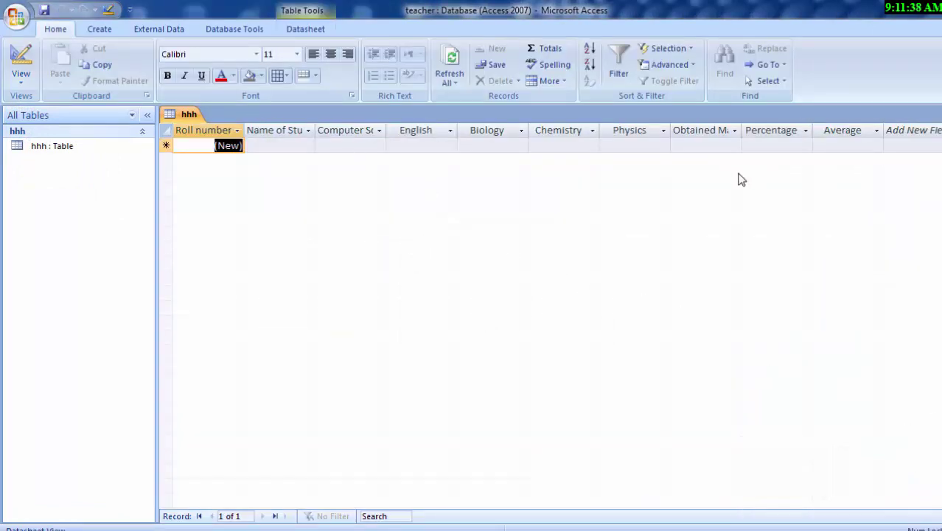
# - Make the datasheet text bold at font size 14
pyautogui.moveTo(742, 130); pyautogui.dragTo(757, 129)
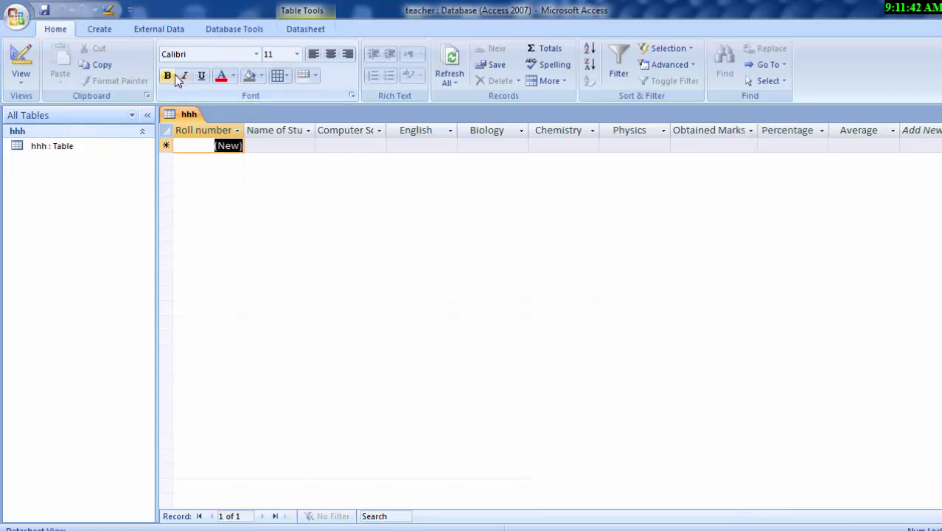
pyautogui.click(172, 75)
pyautogui.click(297, 54)
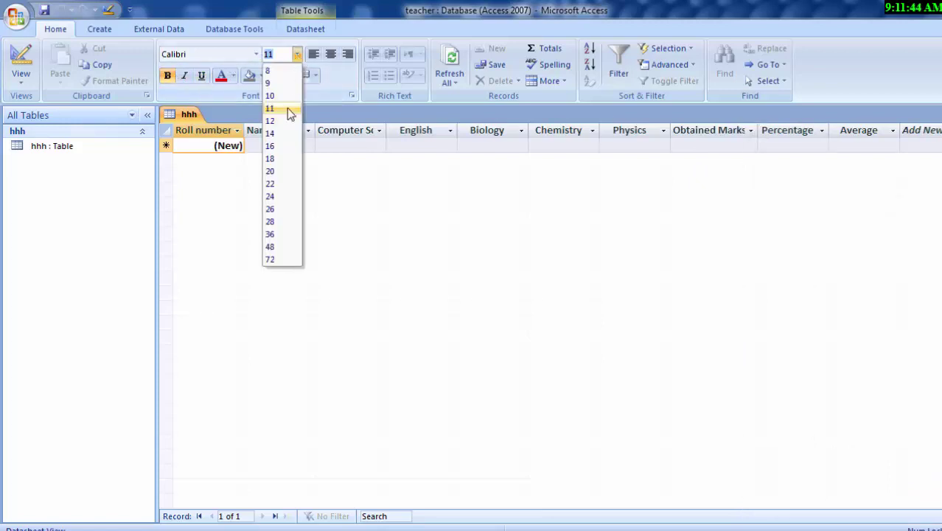
pyautogui.click(276, 135)
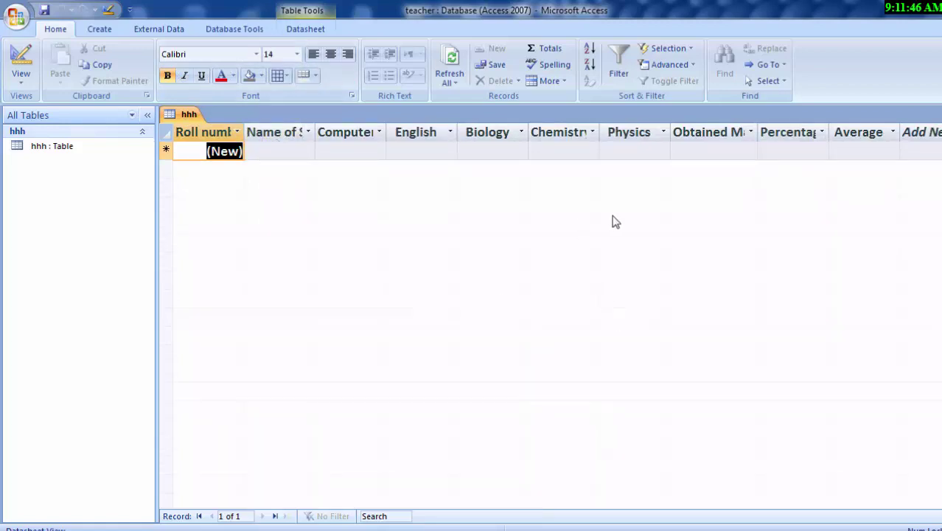
# - Widen the Obtained Marks, Percentage and Name of Student columns so their full titles show
pyautogui.moveTo(599, 132); pyautogui.dragTo(629, 160)
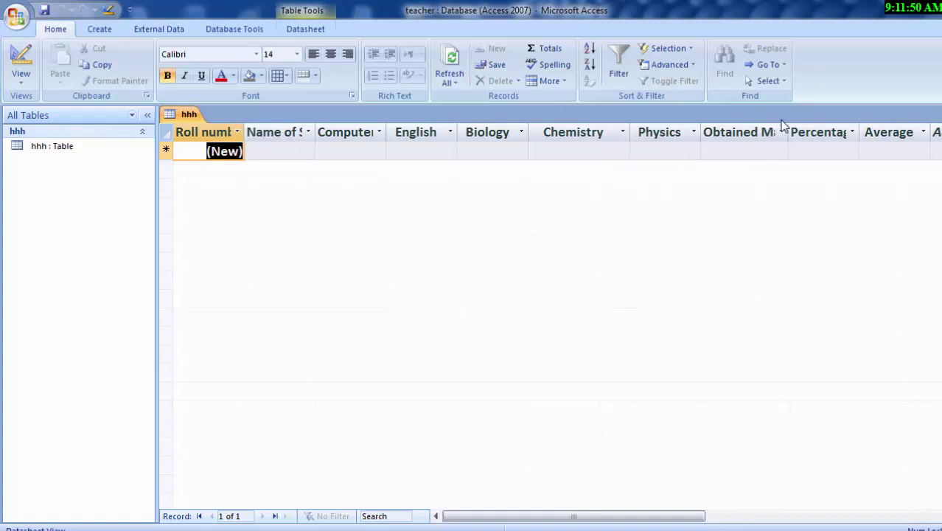
pyautogui.moveTo(789, 128); pyautogui.dragTo(819, 160)
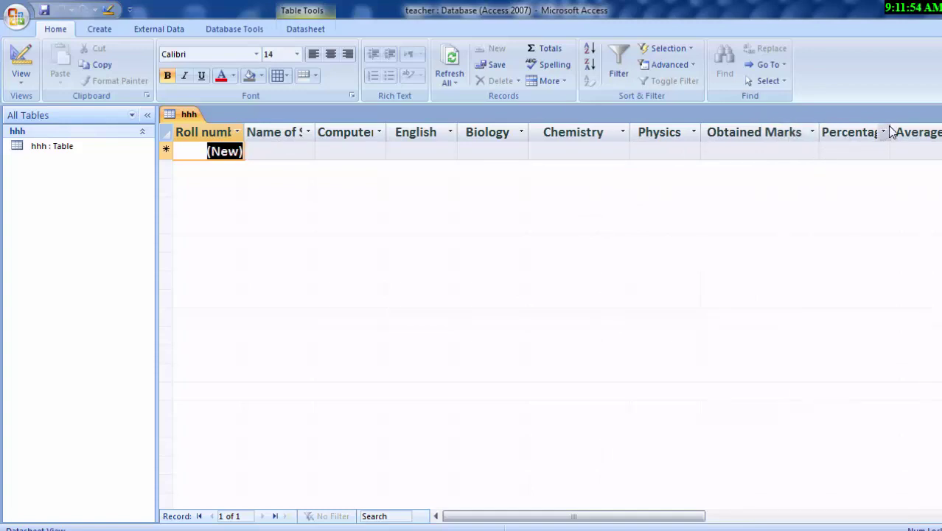
pyautogui.moveTo(889, 132); pyautogui.dragTo(921, 159)
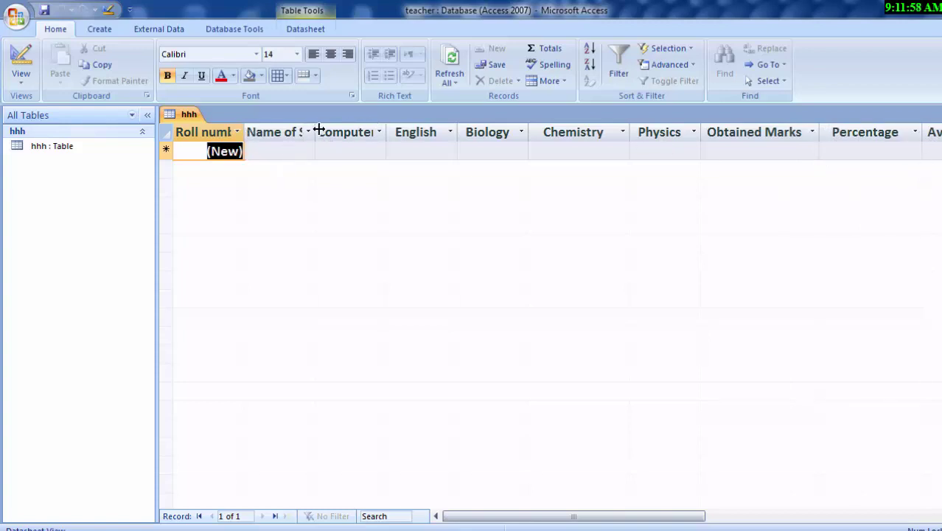
pyautogui.moveTo(315, 131); pyautogui.dragTo(344, 158)
pyautogui.click(300, 154)
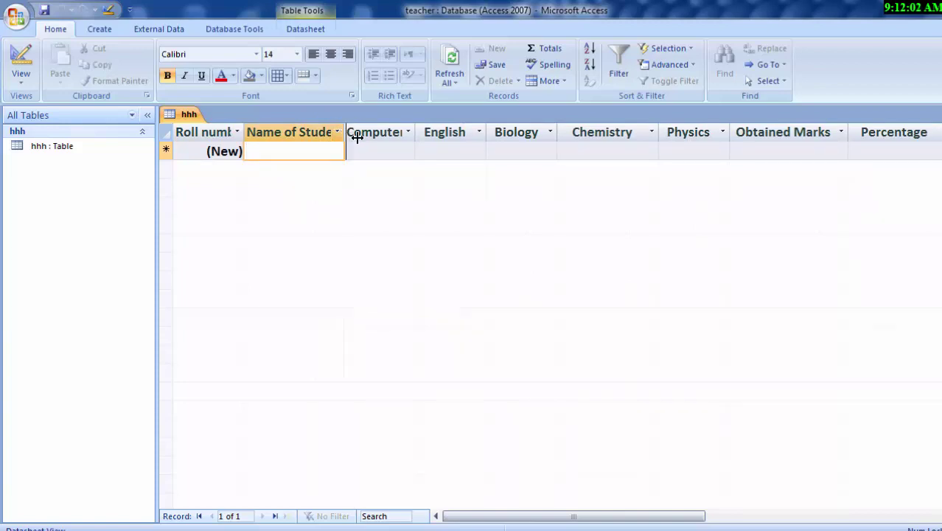
pyautogui.moveTo(345, 131); pyautogui.dragTo(366, 150)
# - Enter the first student's name and widen the Computer Science column
pyautogui.write('R')
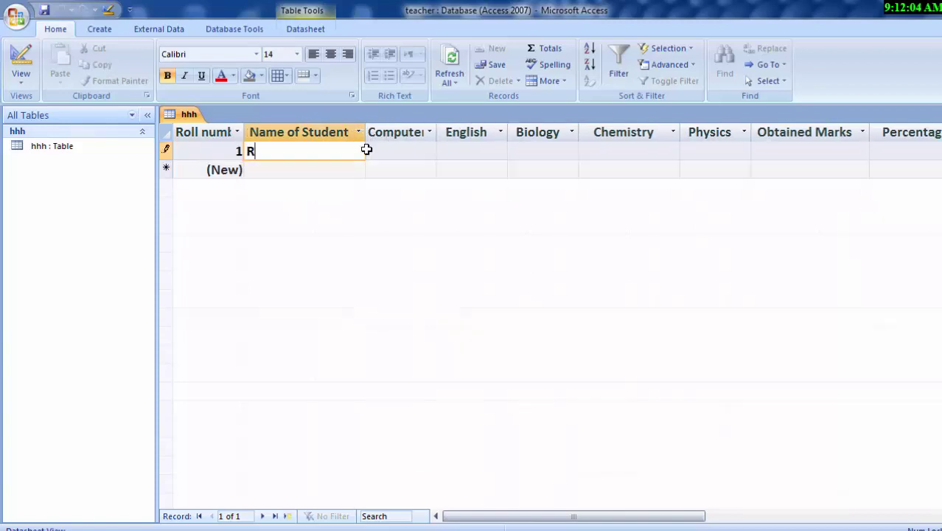
pyautogui.write('ahul')
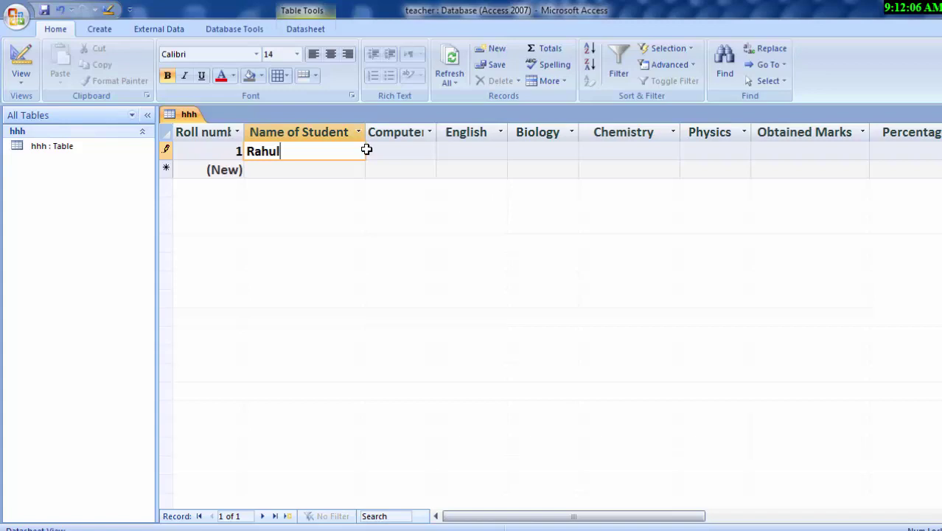
pyautogui.click(383, 145)
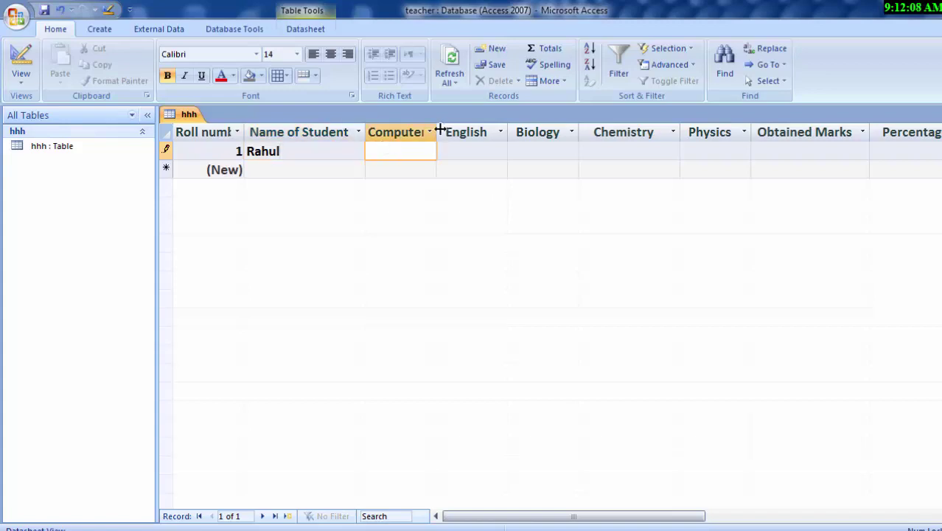
pyautogui.moveTo(439, 131); pyautogui.dragTo(464, 132)
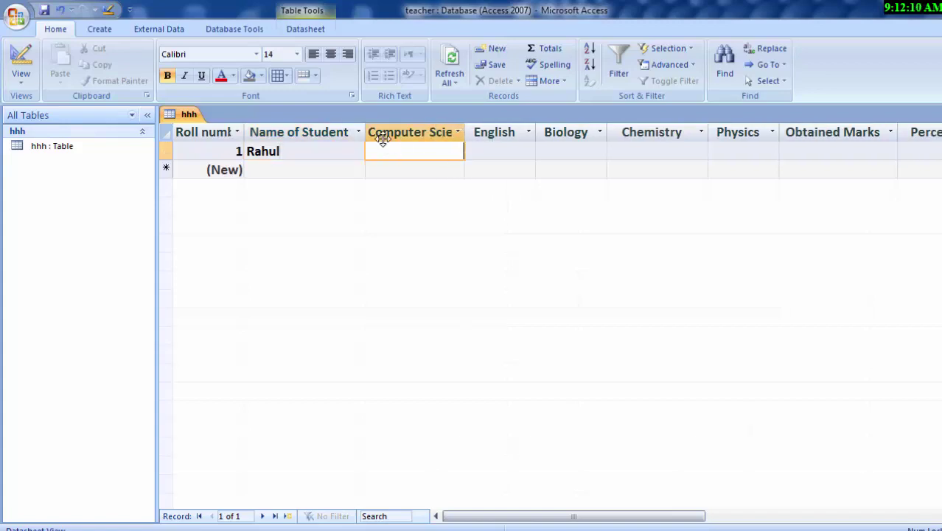
pyautogui.moveTo(465, 131); pyautogui.dragTo(499, 157)
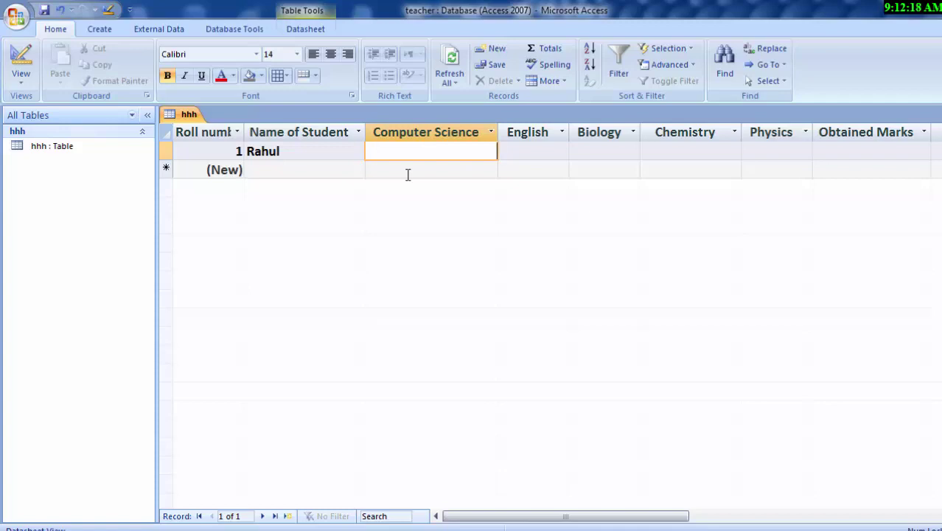
# - Enter marks 85, 78, 67, 65 and 56 for Computer Science, English, Biology, Chemistry and Physics
pyautogui.write('85')
pyautogui.click(523, 151)
pyautogui.write('7')
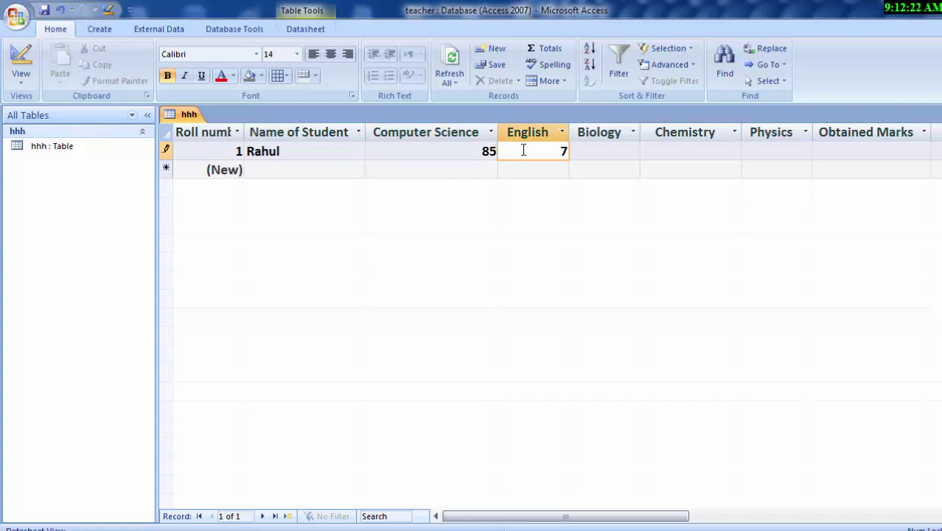
pyautogui.write('8')
pyautogui.click(625, 149)
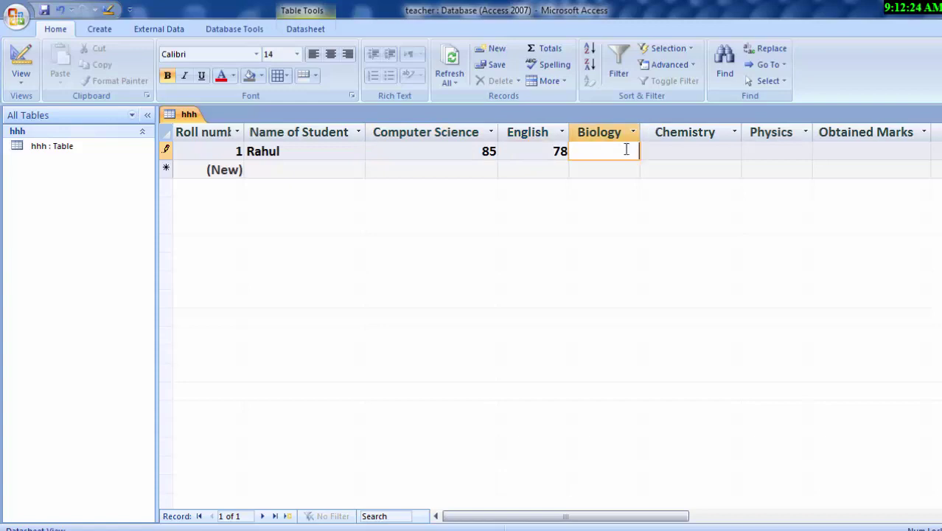
pyautogui.write('67')
pyautogui.click(715, 151)
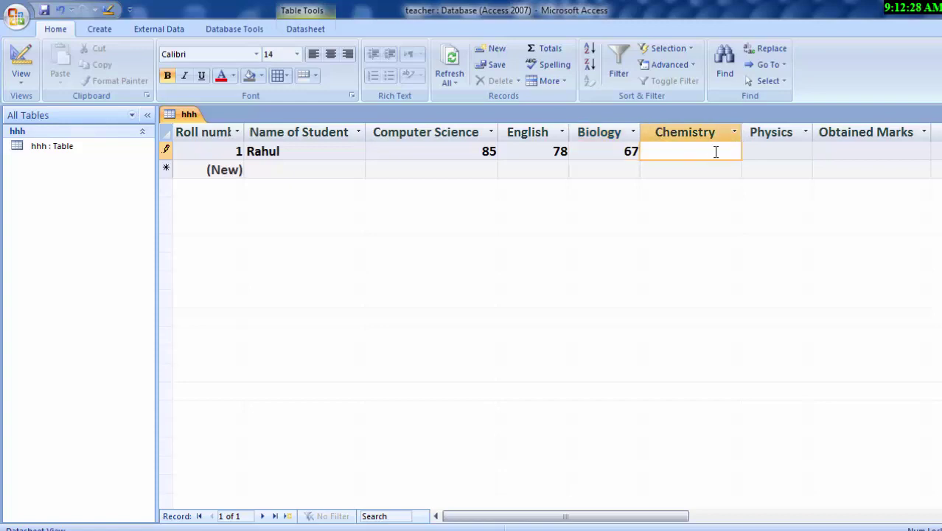
pyautogui.write('65')
pyautogui.click(761, 148)
pyautogui.write('56')
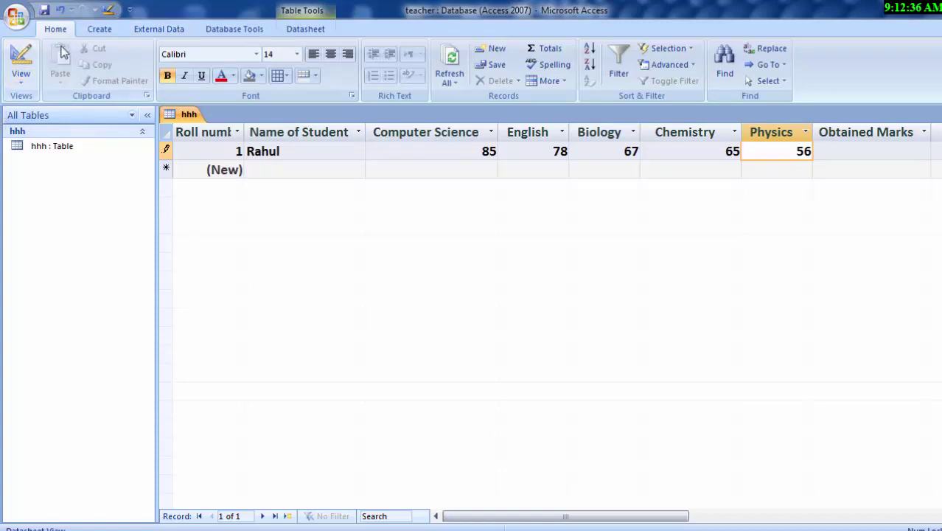
pyautogui.click(96, 28)
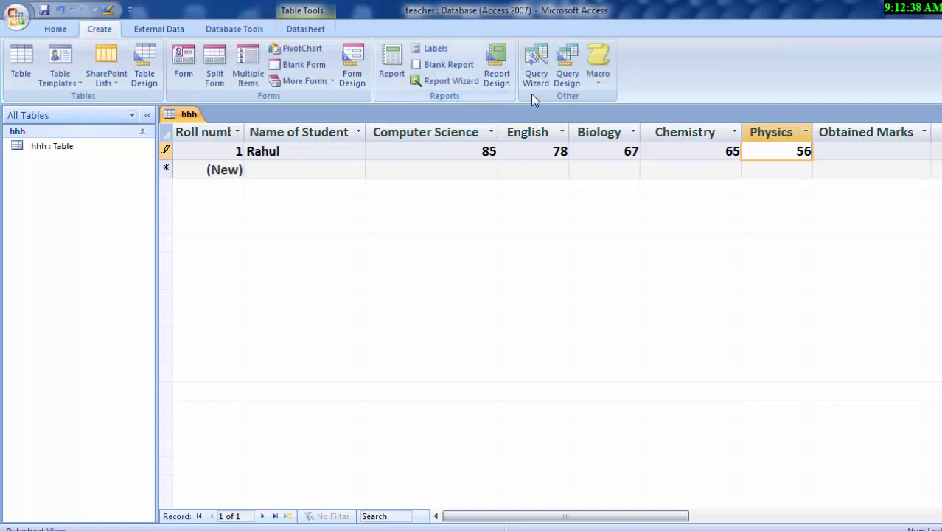
# - Start a query design on hhh with Roll number, Name of Student and Computer Science
pyautogui.click(573, 85)
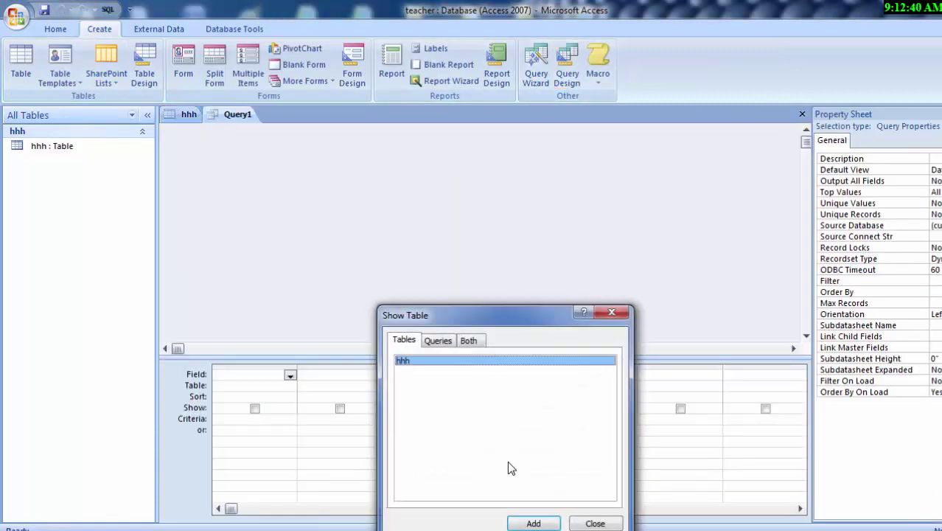
pyautogui.click(534, 522)
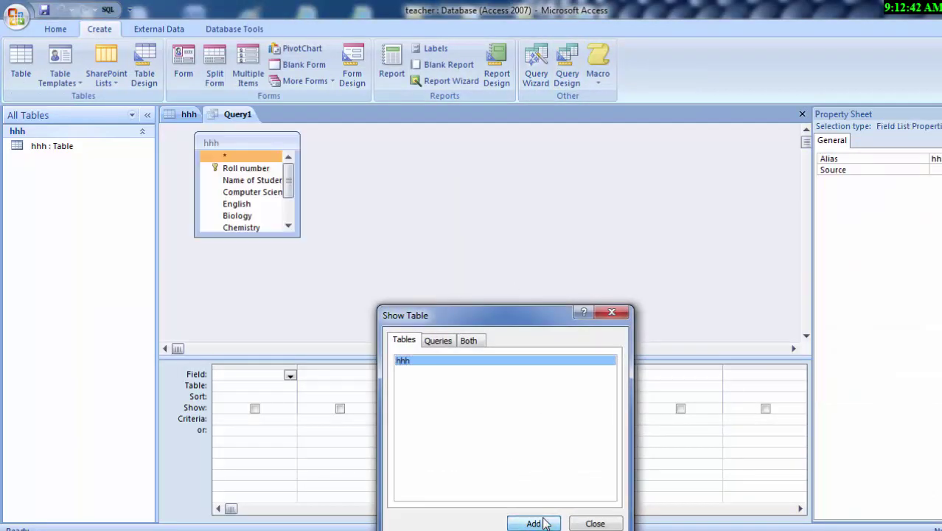
pyautogui.click(595, 524)
pyautogui.click(263, 169)
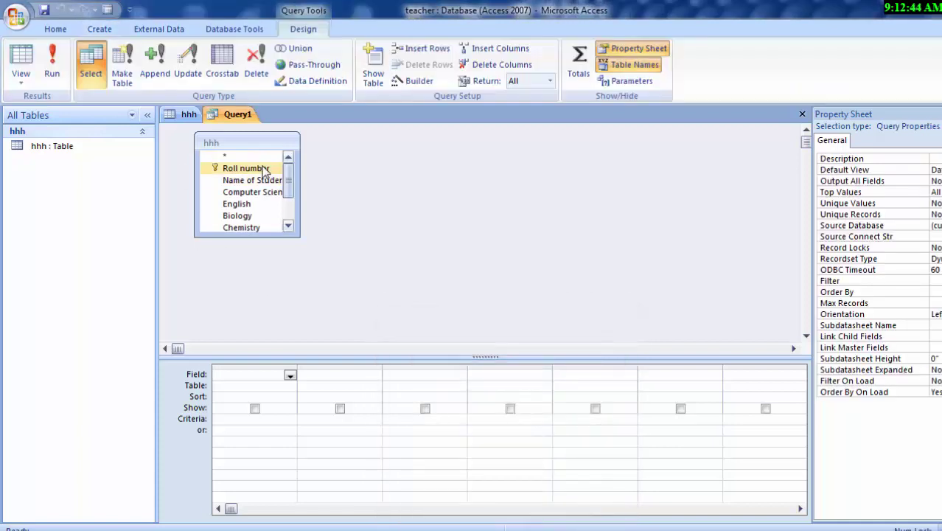
pyautogui.doubleClick(263, 170)
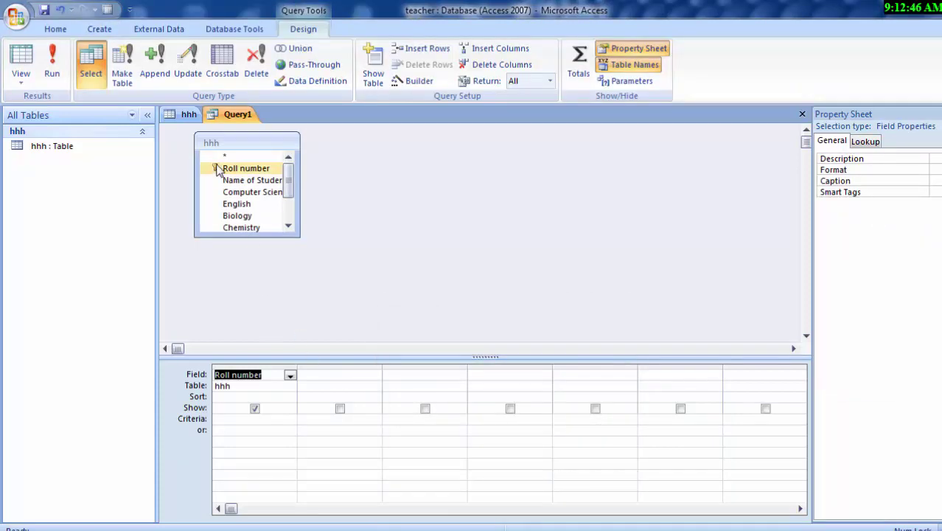
pyautogui.doubleClick(251, 180)
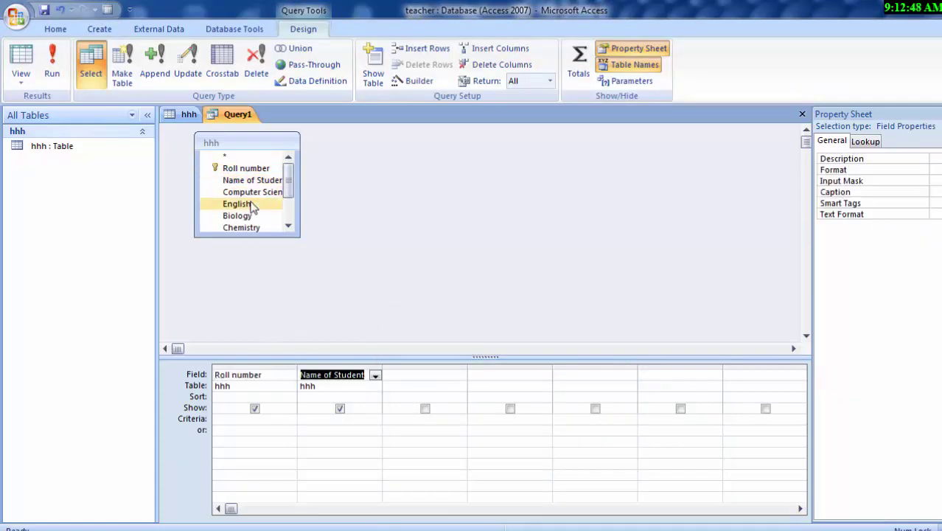
pyautogui.doubleClick(253, 193)
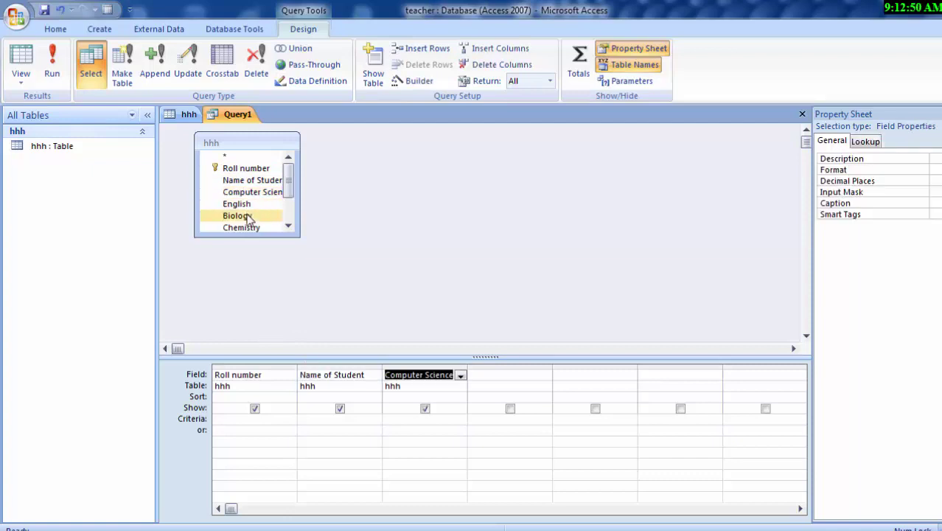
# - Add Biology, Chemistry, Physics, Obtained Marks, Percentage and Average to the query grid
pyautogui.click(247, 216)
pyautogui.doubleClick(247, 217)
pyautogui.doubleClick(250, 227)
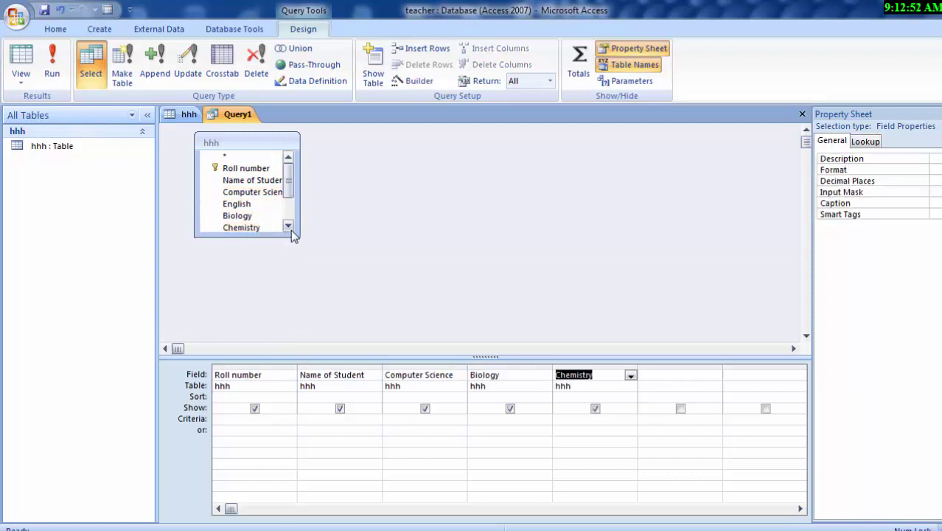
pyautogui.click(288, 227)
pyautogui.click(288, 226)
pyautogui.doubleClick(243, 215)
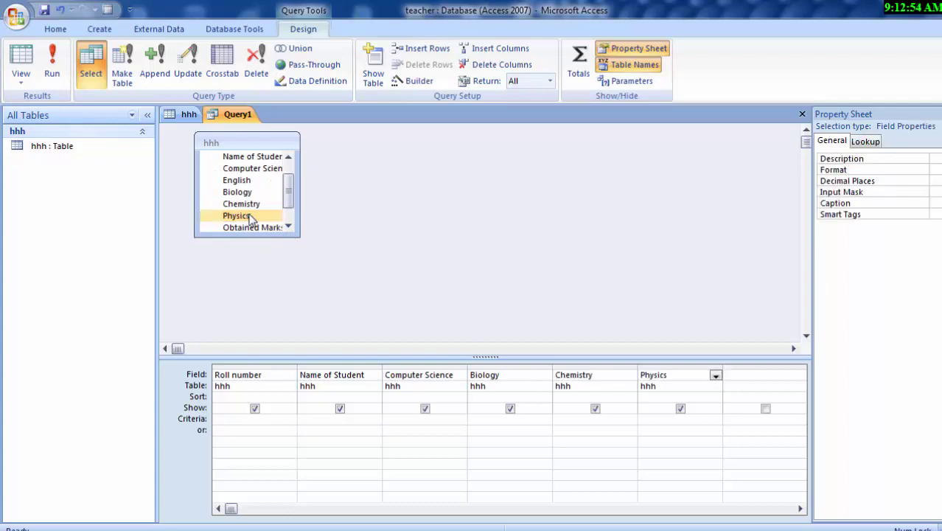
pyautogui.doubleClick(243, 215)
pyautogui.click(249, 229)
pyautogui.doubleClick(248, 230)
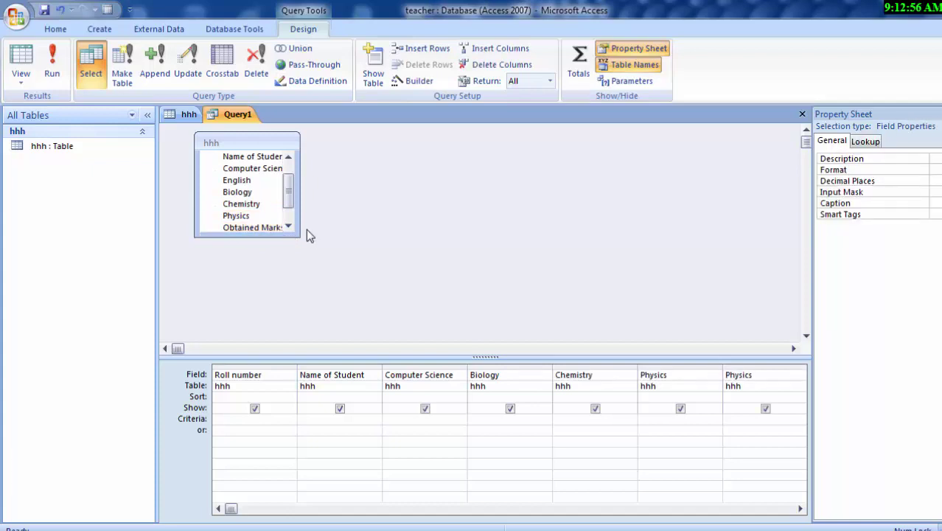
pyautogui.click(288, 227)
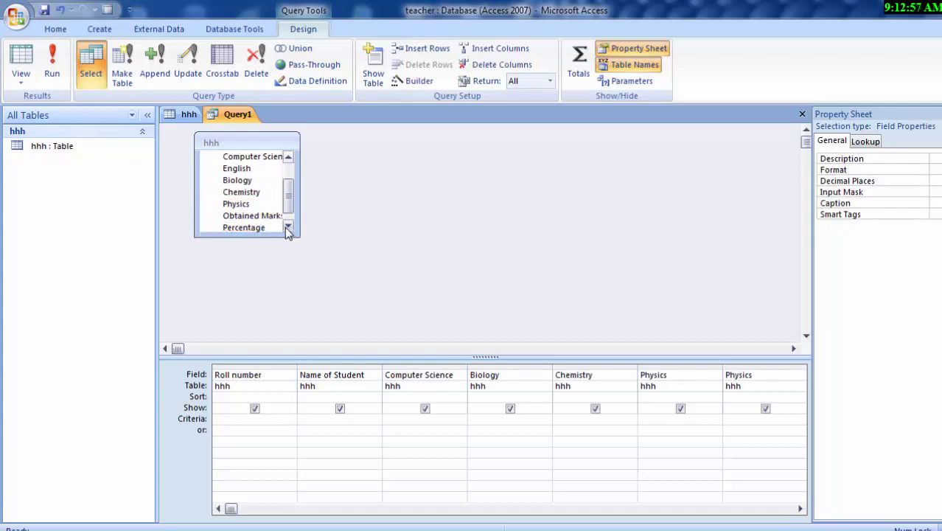
pyautogui.click(245, 228)
pyautogui.doubleClick(246, 228)
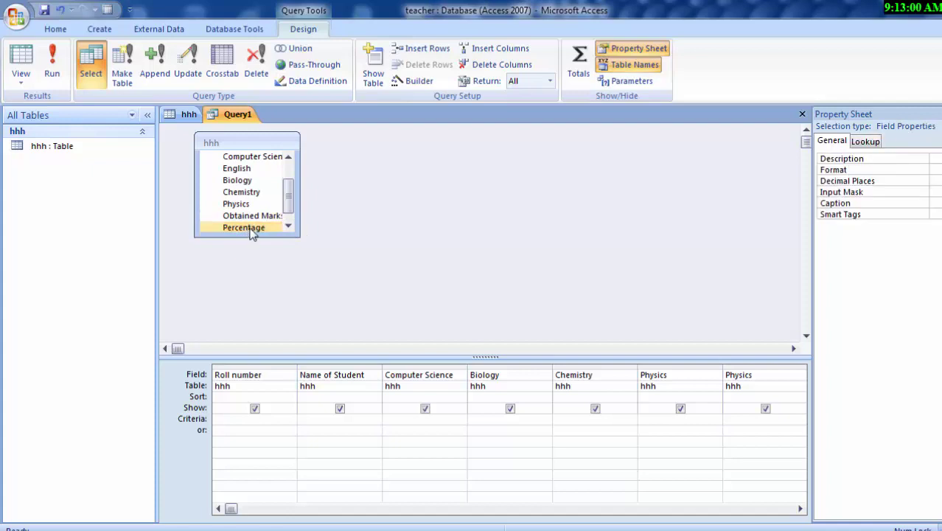
pyautogui.click(288, 227)
pyautogui.doubleClick(243, 227)
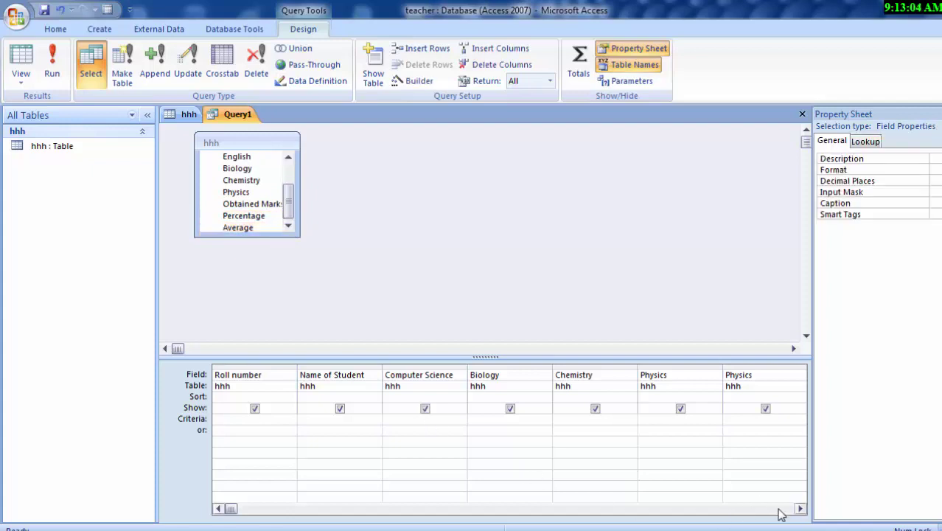
# - Enter Obtained Marks: [Computer Science]+[English]+[Biology]+[Chemistry]+[Physics] in the design grid's Field cell
pyautogui.click(801, 508)
pyautogui.click(801, 509)
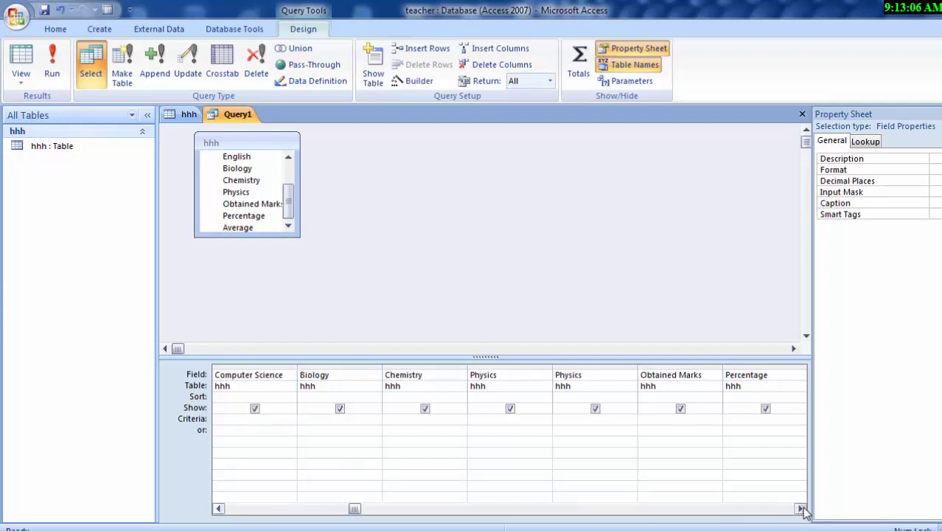
pyautogui.click(802, 508)
pyautogui.click(802, 509)
pyautogui.click(801, 508)
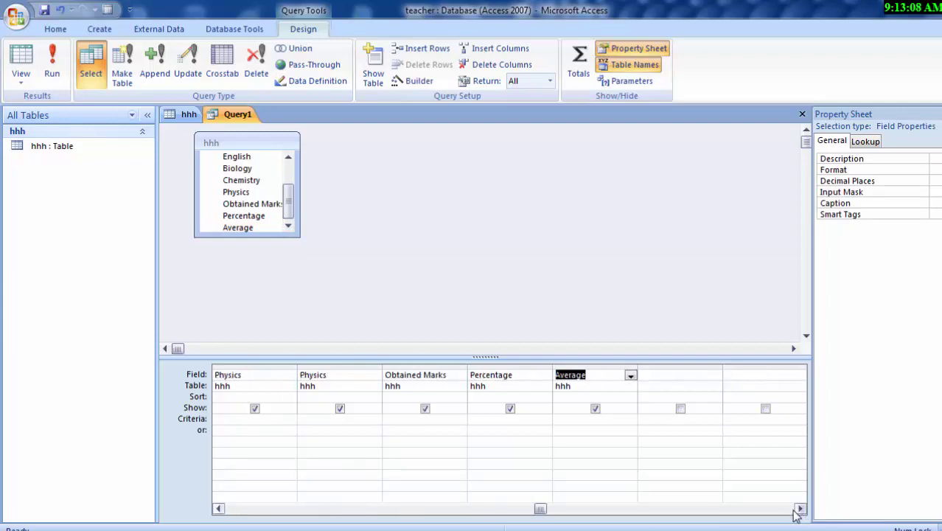
pyautogui.click(452, 375)
pyautogui.write(':[')
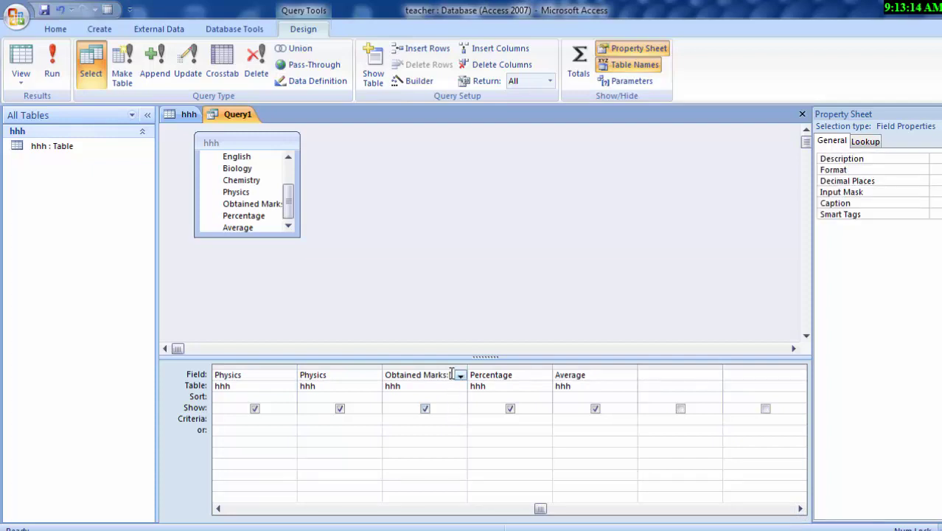
pyautogui.write('Co')
pyautogui.write('mputer')
pyautogui.write('Sci')
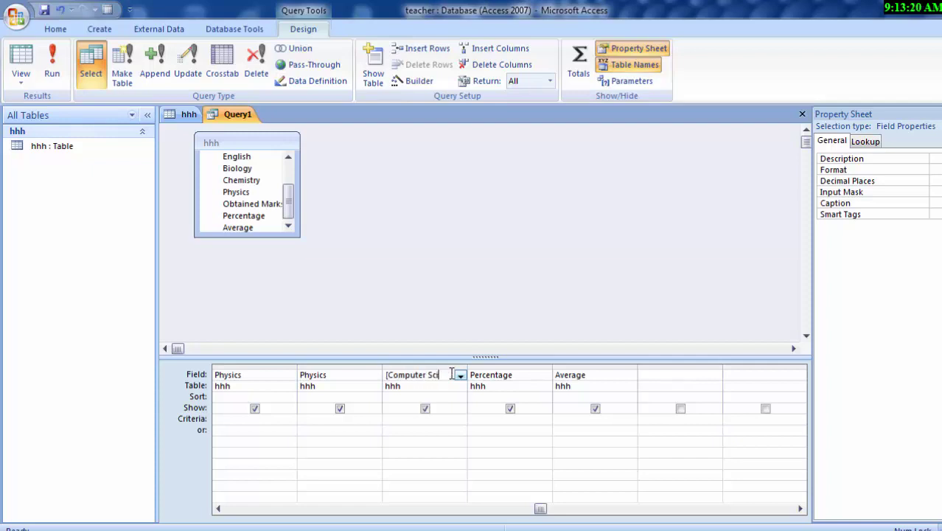
pyautogui.write('ence')
pyautogui.write('nglis')
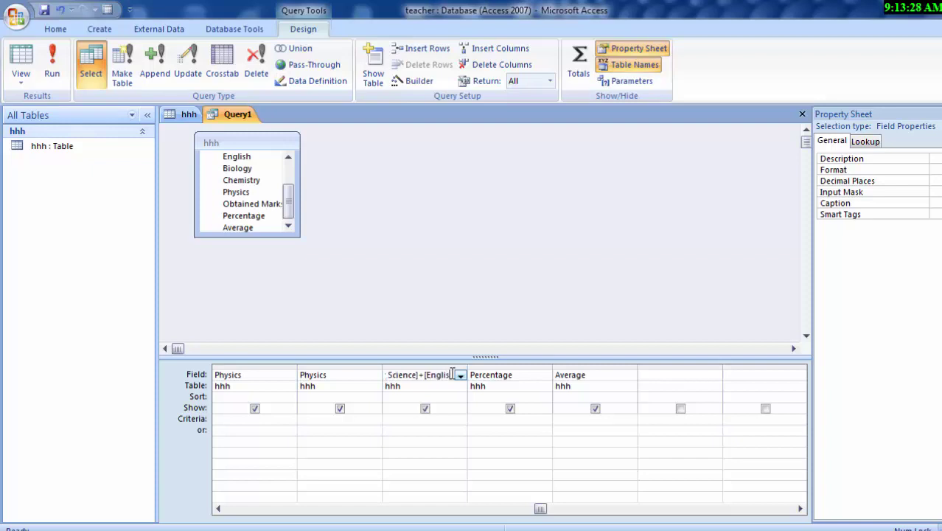
pyautogui.write('h]+[')
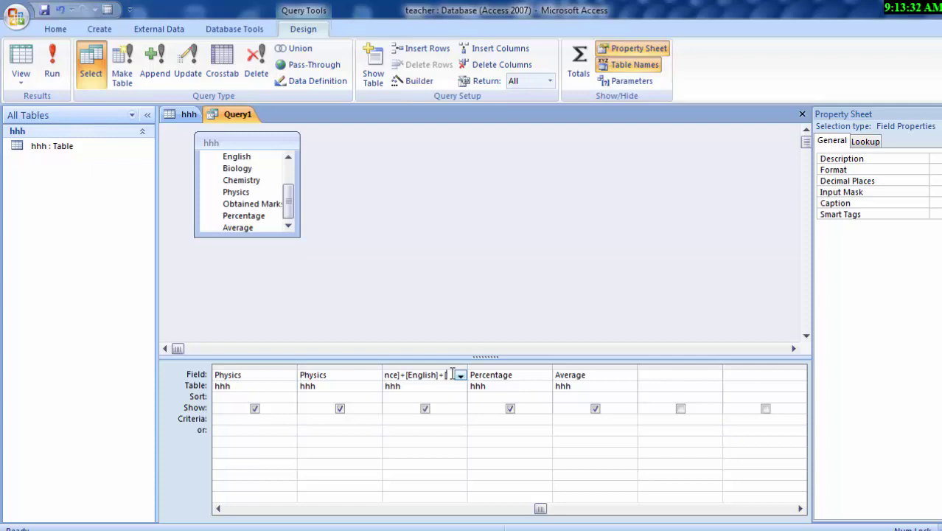
pyautogui.write('Bio')
pyautogui.write('logy')
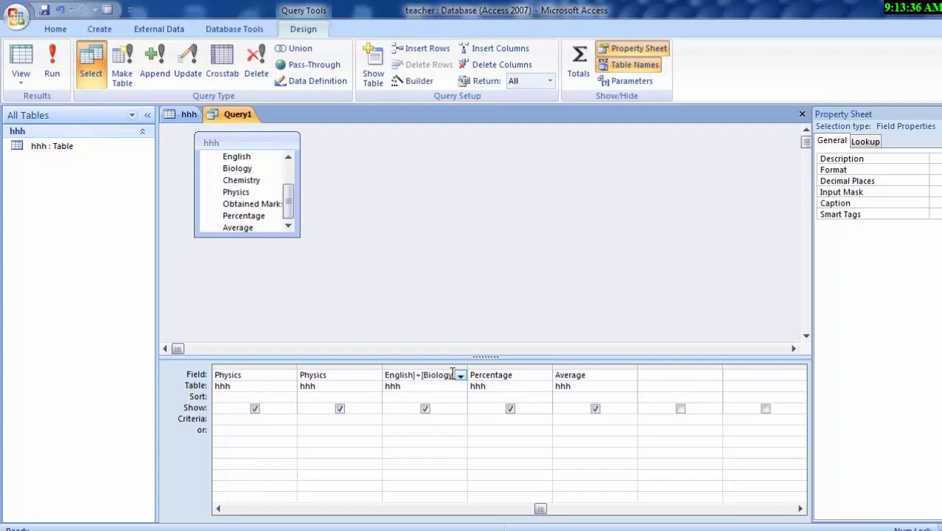
pyautogui.write(']+[')
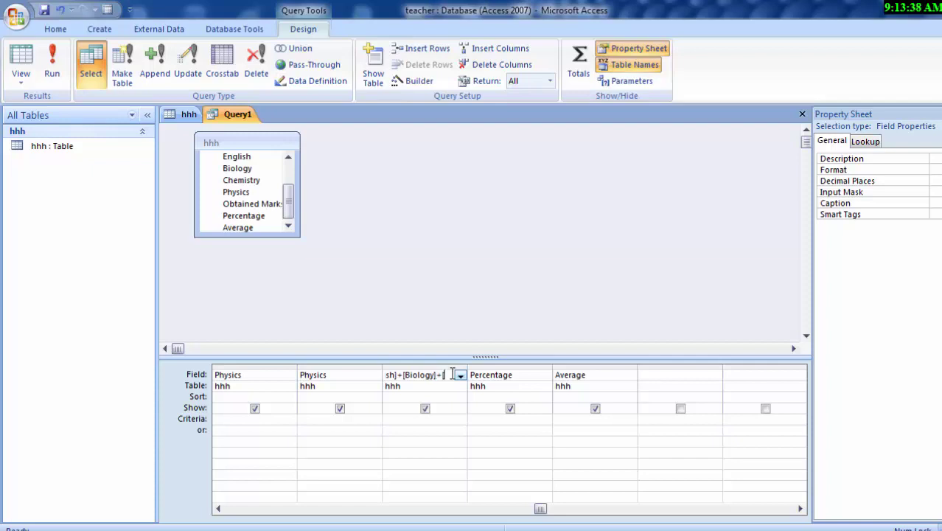
pyautogui.write('he')
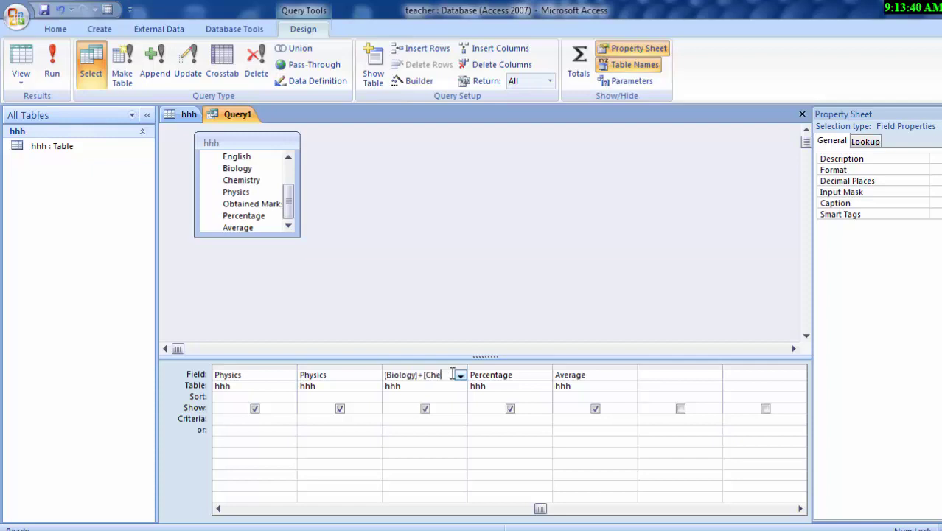
pyautogui.write('mistry')
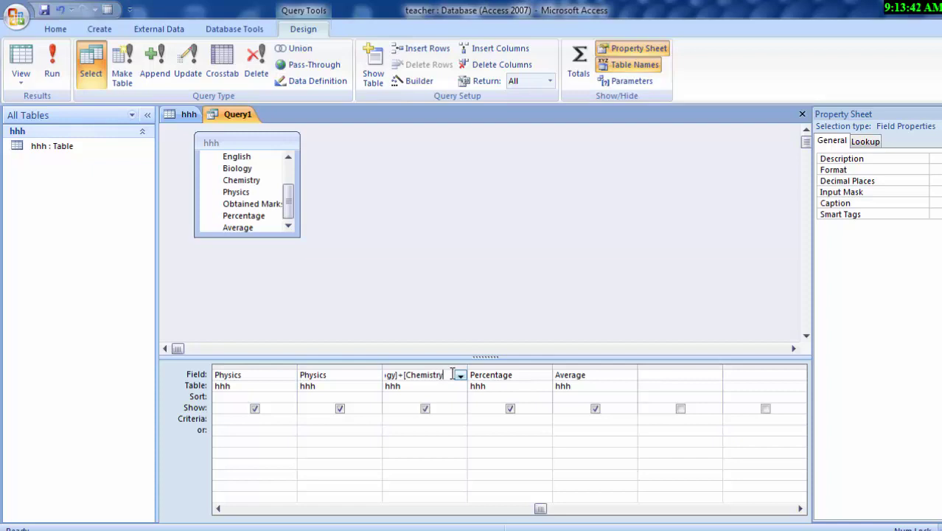
pyautogui.write('+[')
pyautogui.write('P')
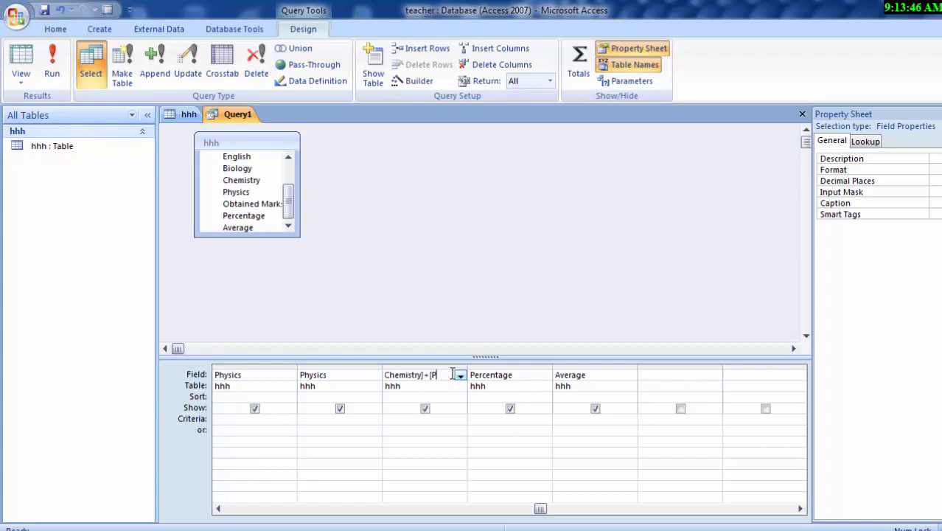
pyautogui.write('i')
pyautogui.write('c')
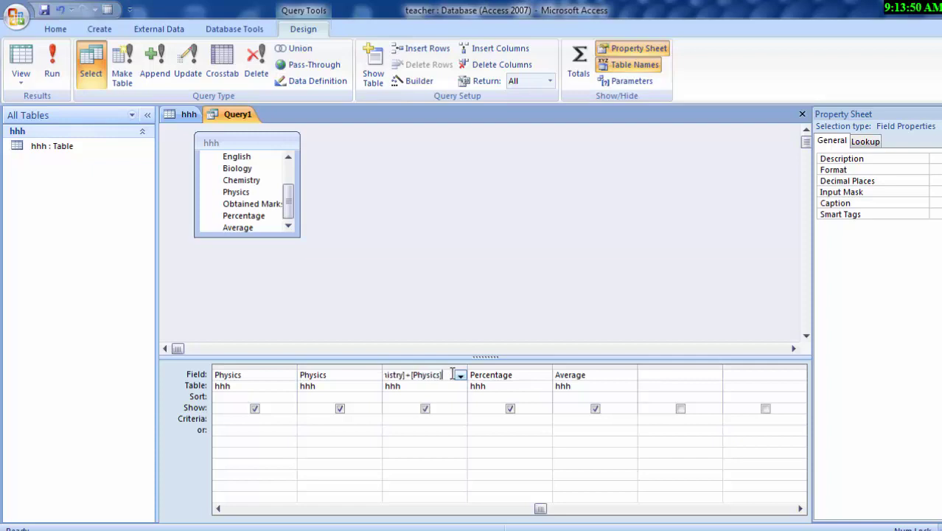
# - Type Percentage: [Obtained Marks]*100/ into the Percentage Field cell, correcting a typo
pyautogui.click(518, 374)
pyautogui.write(':')
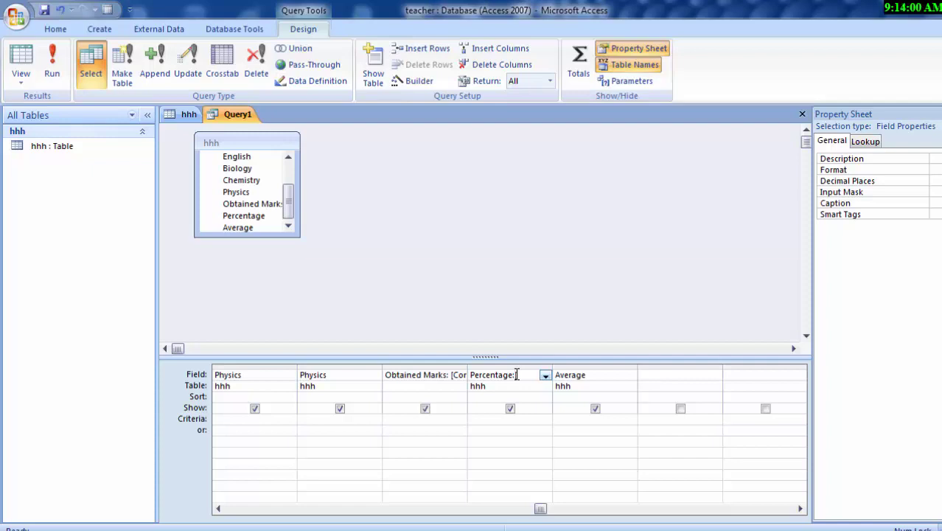
pyautogui.write('[Ob')
pyautogui.press('BackSpace')
pyautogui.write('tai')
pyautogui.write('ned')
pyautogui.write('Mark')
pyautogui.write('s')
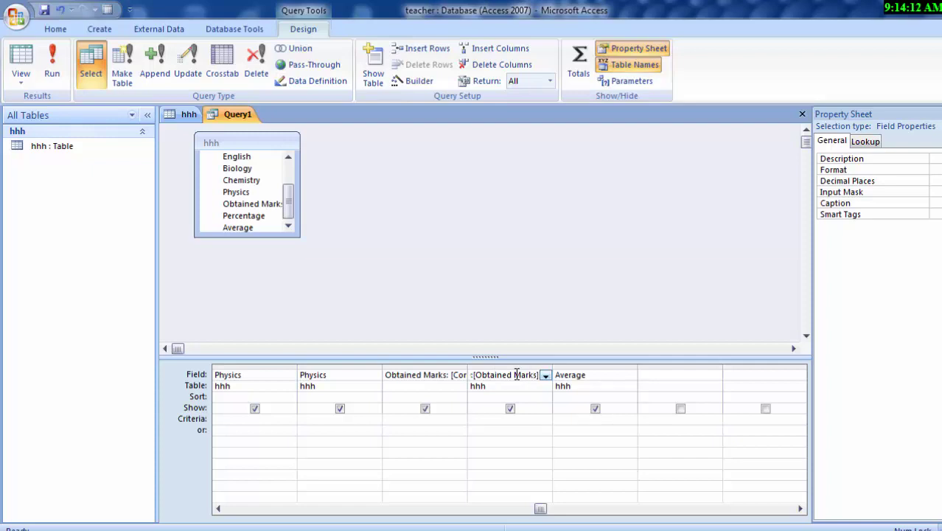
pyautogui.write(']*1')
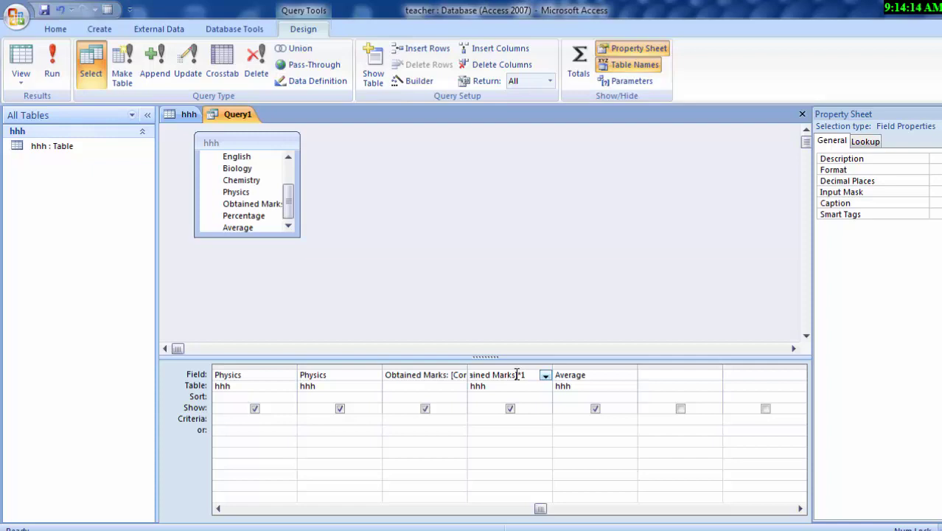
pyautogui.write('00/')
pyautogui.write('5')
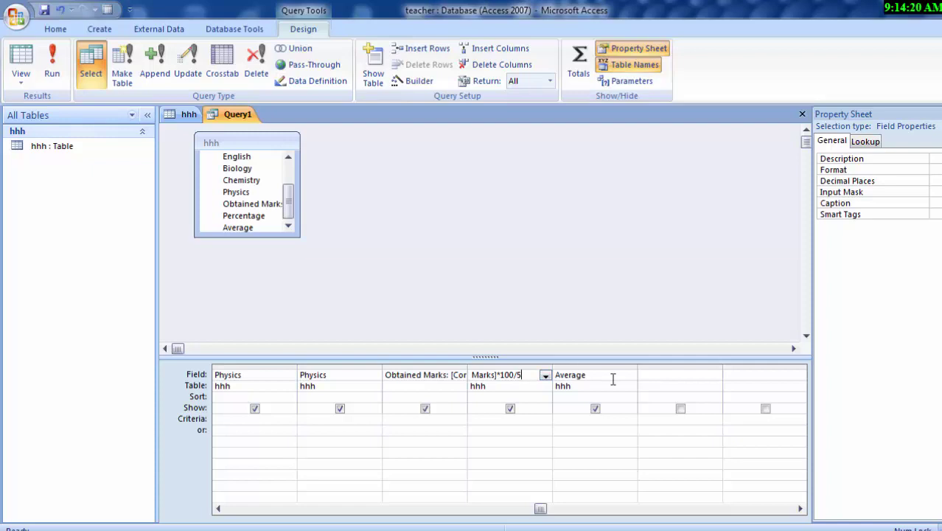
# - Finish the Percentage expression and start Average: [Obtained Marks]/5 in the Average Field cell
pyautogui.click(611, 379)
pyautogui.write(':[')
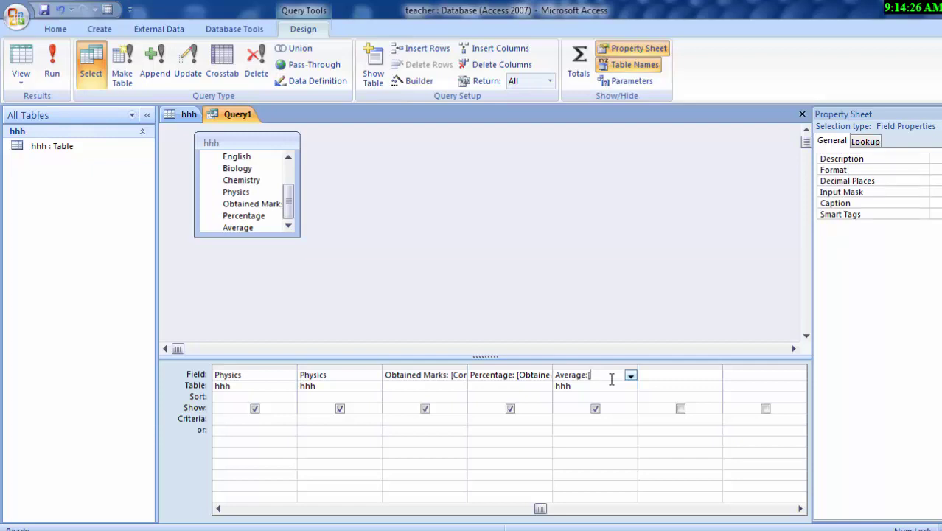
pyautogui.write('Obta')
pyautogui.write('ined')
pyautogui.write('M')
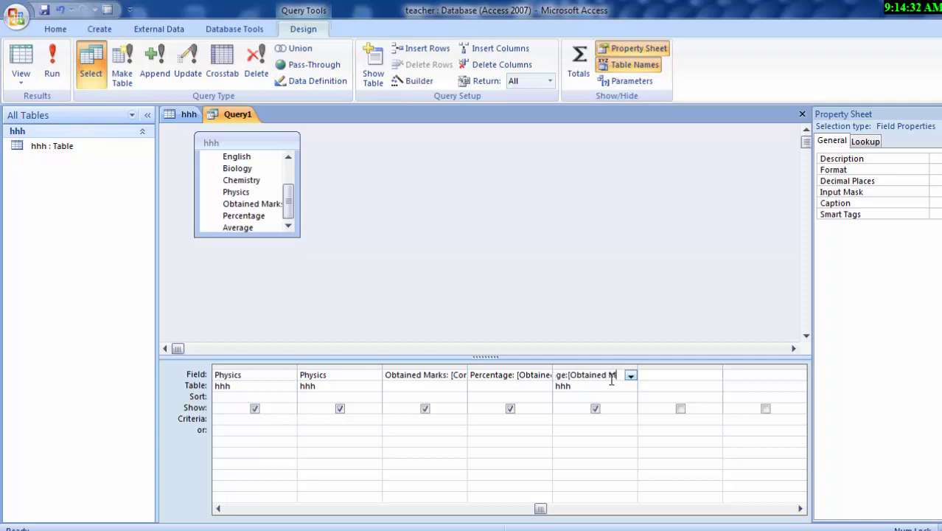
pyautogui.write('arks]/5')
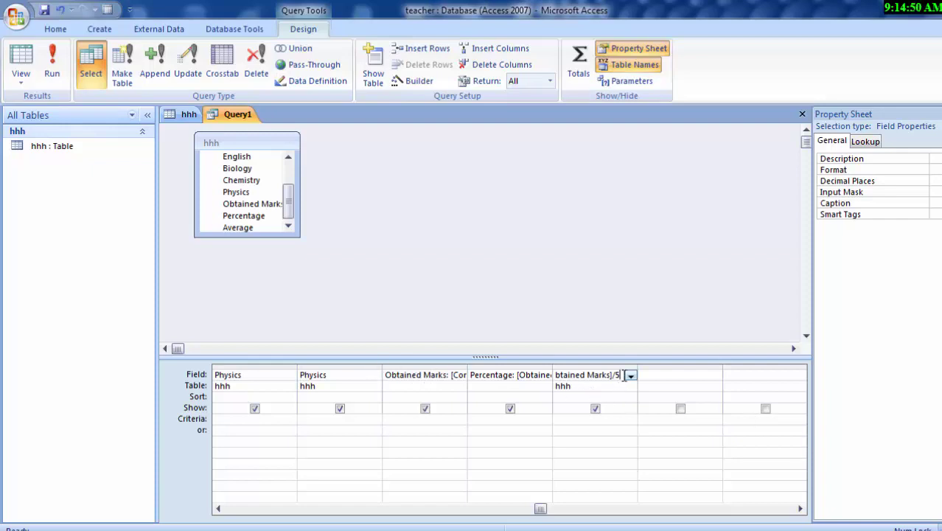
# - Run Query1 and enter 60, 65 and 45 as the Computer Science, Biology and Chemistry marks
pyautogui.click(51, 72)
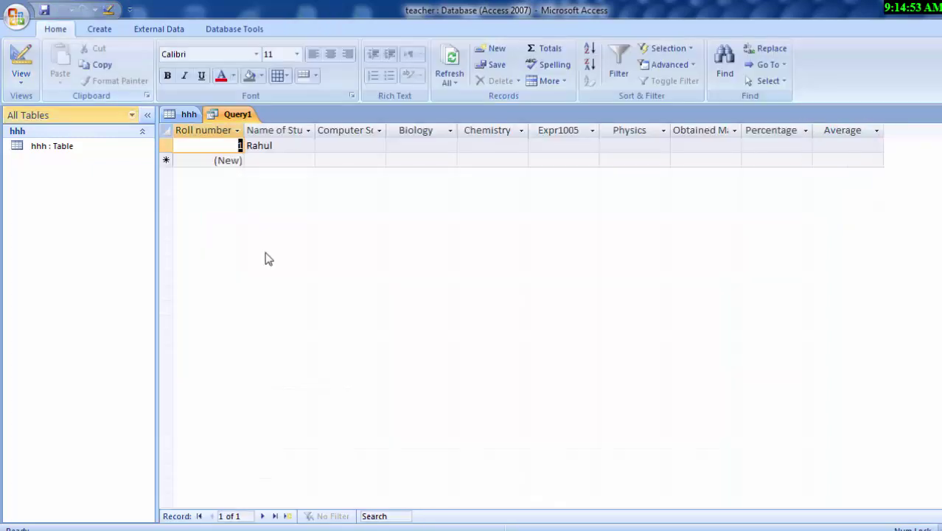
pyautogui.click(331, 148)
pyautogui.write('6')
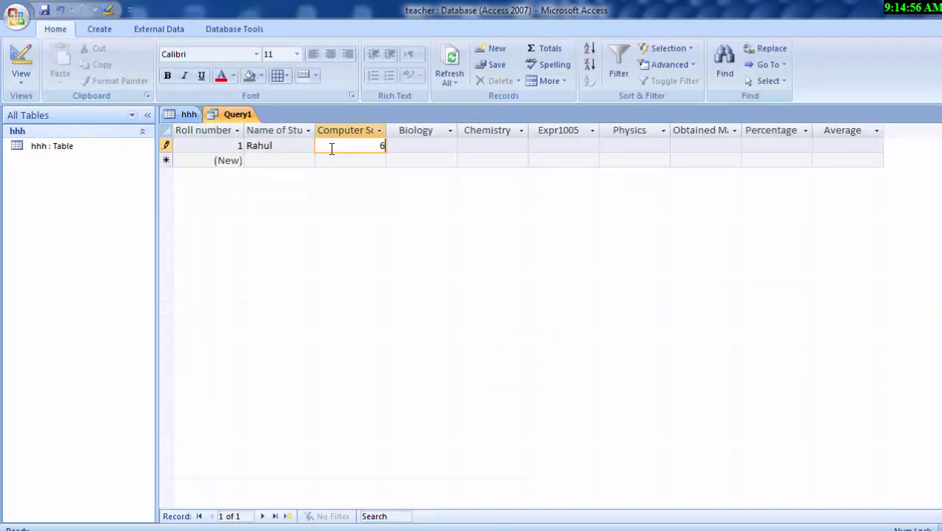
pyautogui.write('0')
pyautogui.click(402, 145)
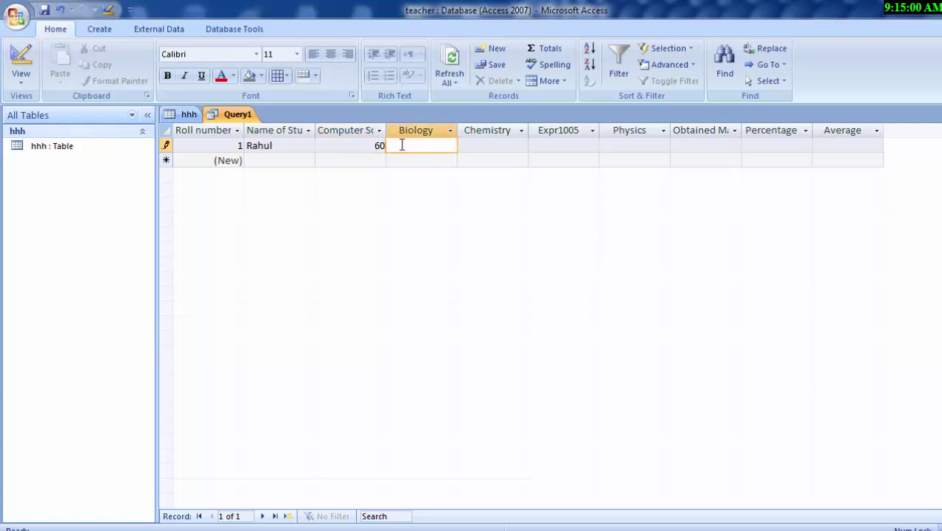
pyautogui.write('65')
pyautogui.click(487, 146)
pyautogui.write('5')
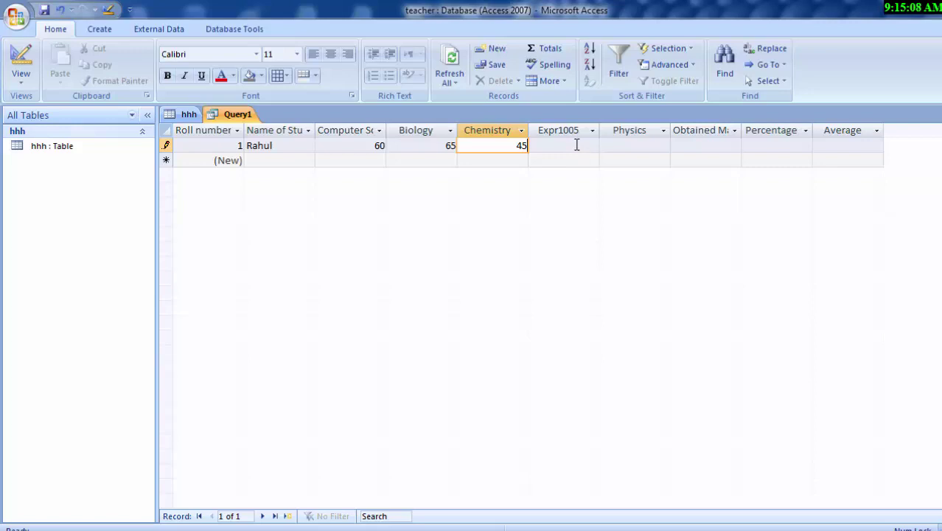
# - Create a new Design View query with the hhh table added, and resize the table pane
pyautogui.click(98, 31)
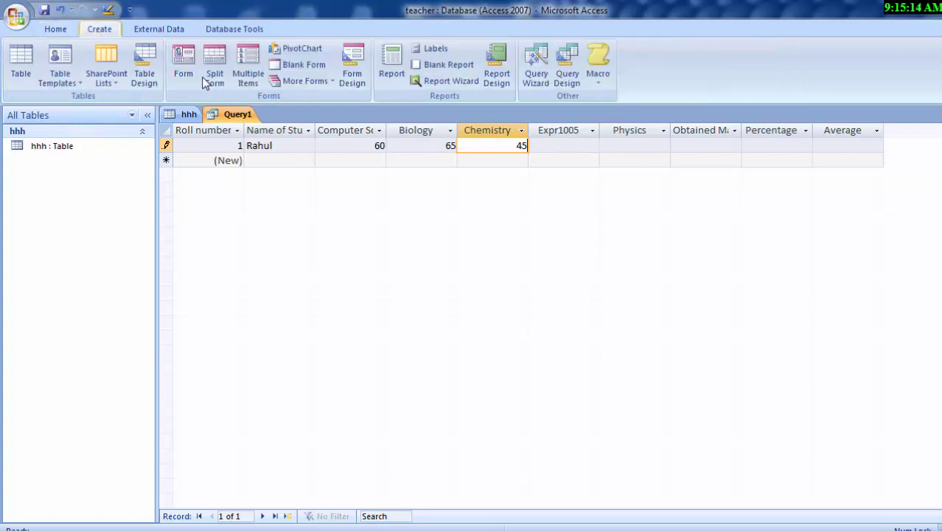
pyautogui.click(567, 77)
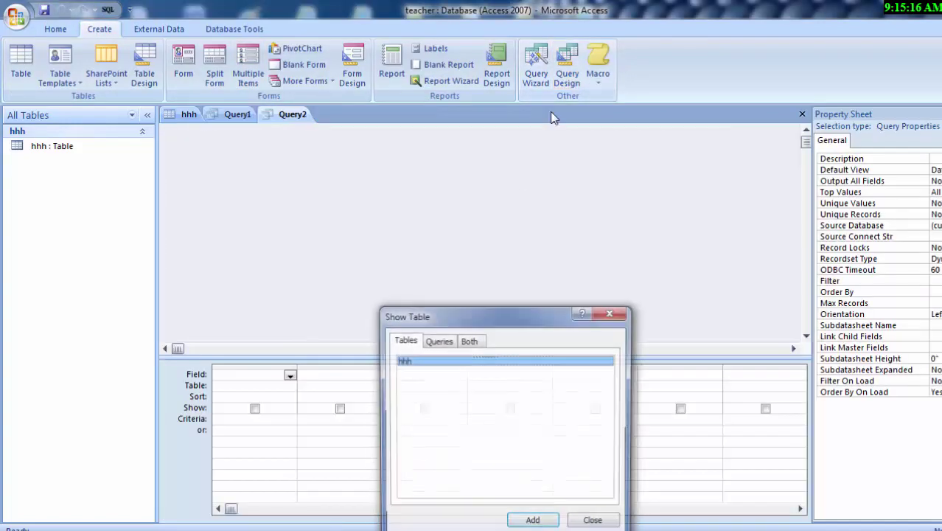
pyautogui.click(531, 523)
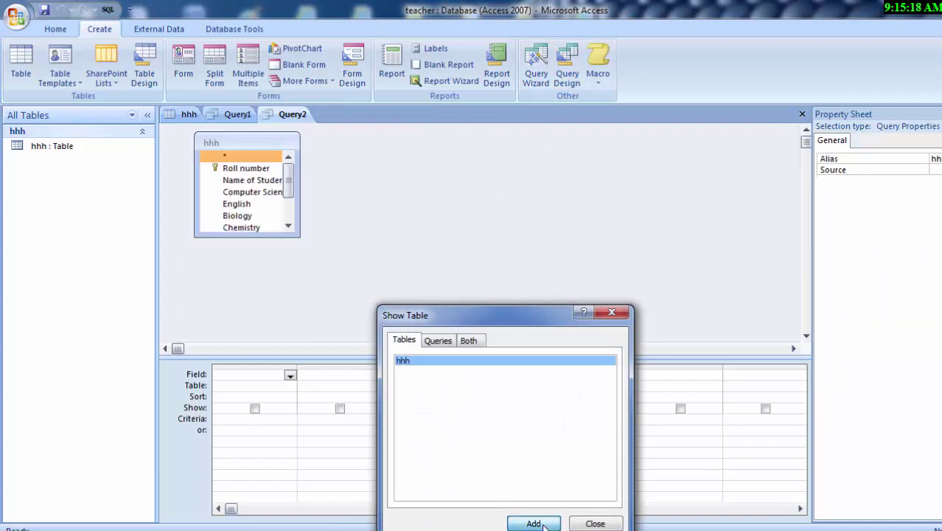
pyautogui.click(594, 522)
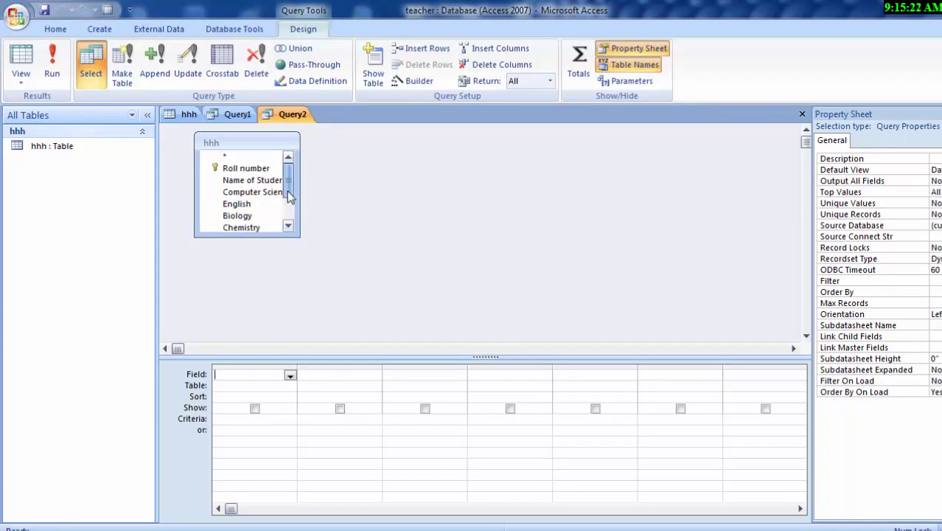
pyautogui.moveTo(286, 191); pyautogui.dragTo(286, 217)
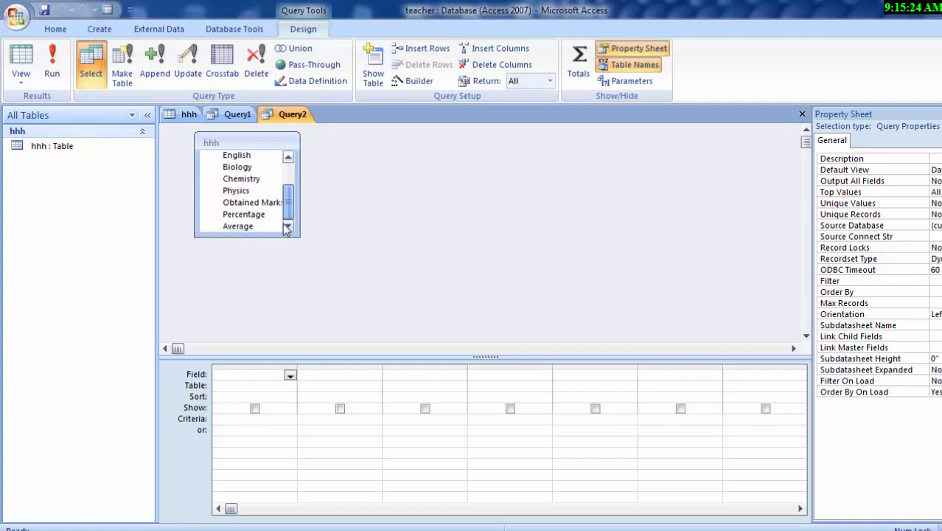
pyautogui.moveTo(287, 217); pyautogui.dragTo(289, 184)
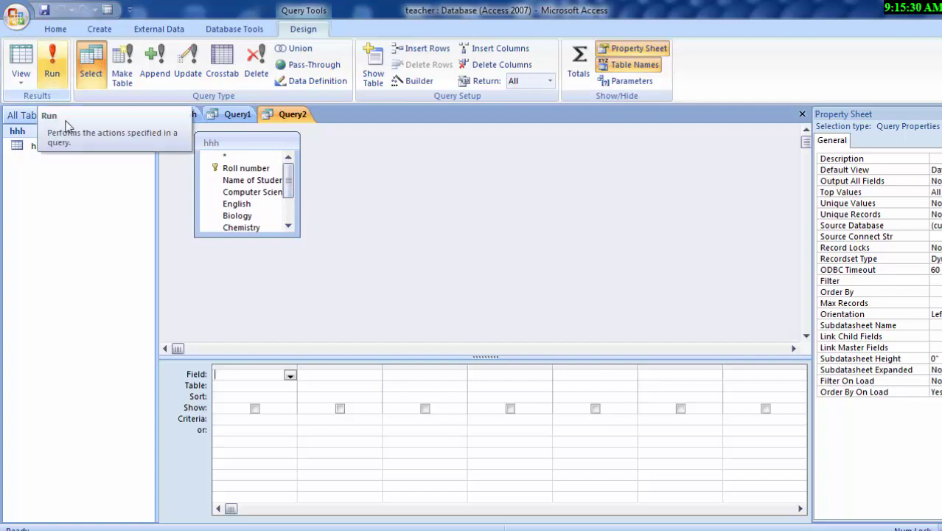
# - Add the Roll number, Name of Student and Computer Science fields to Query2's grid
pyautogui.doubleClick(254, 170)
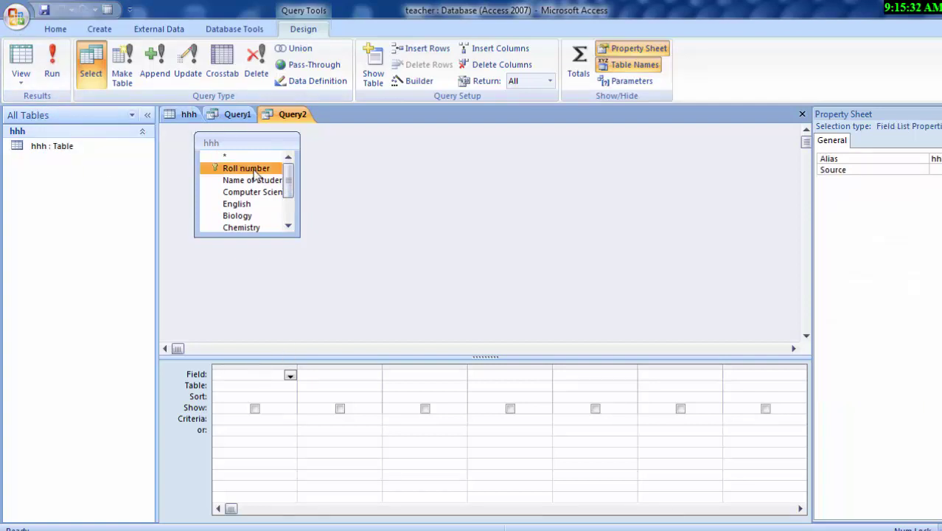
pyautogui.click(310, 374)
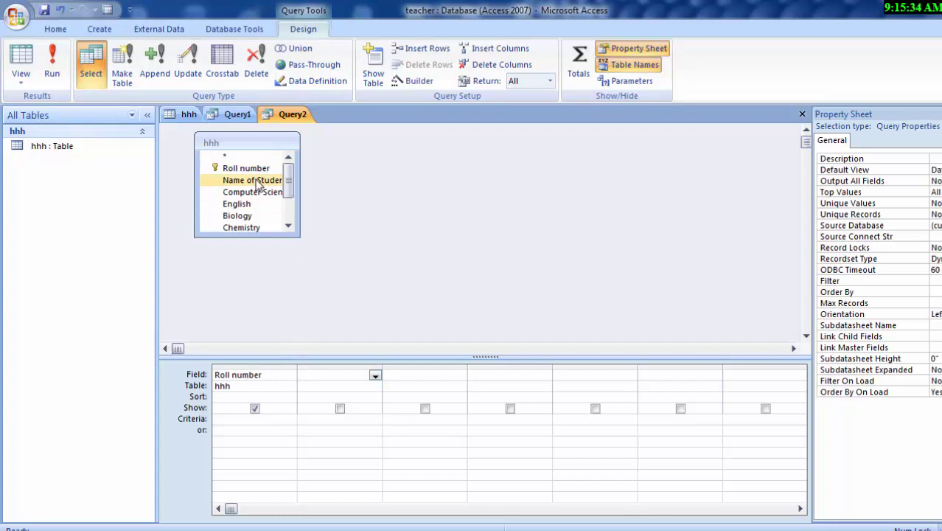
pyautogui.doubleClick(254, 181)
pyautogui.click(397, 376)
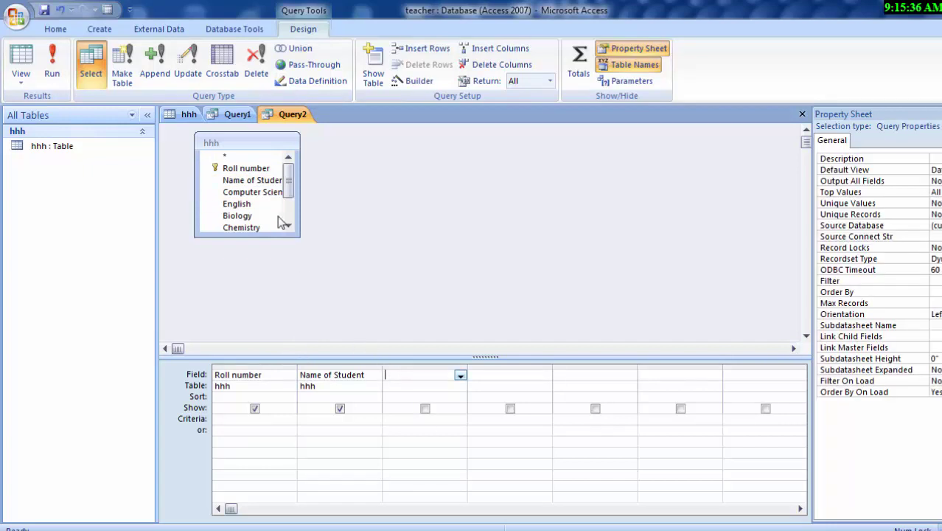
pyautogui.doubleClick(253, 191)
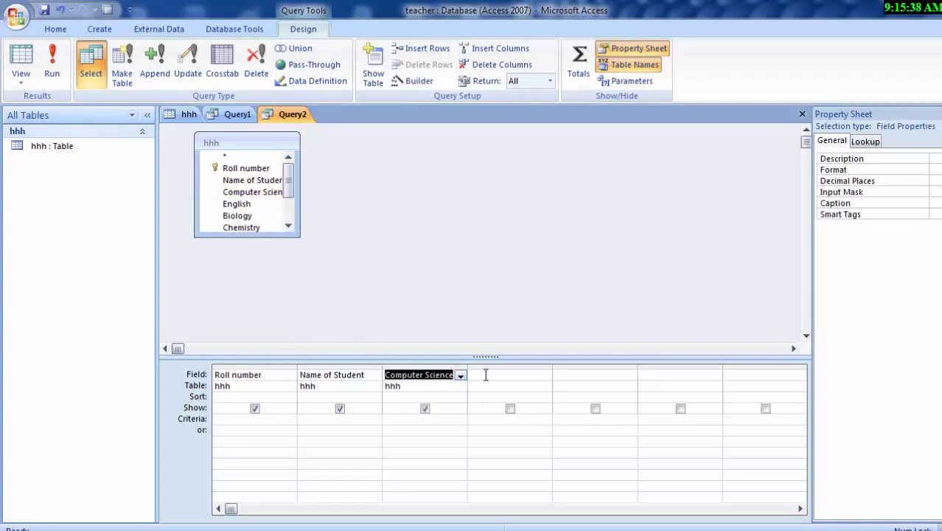
pyautogui.click(204, 143)
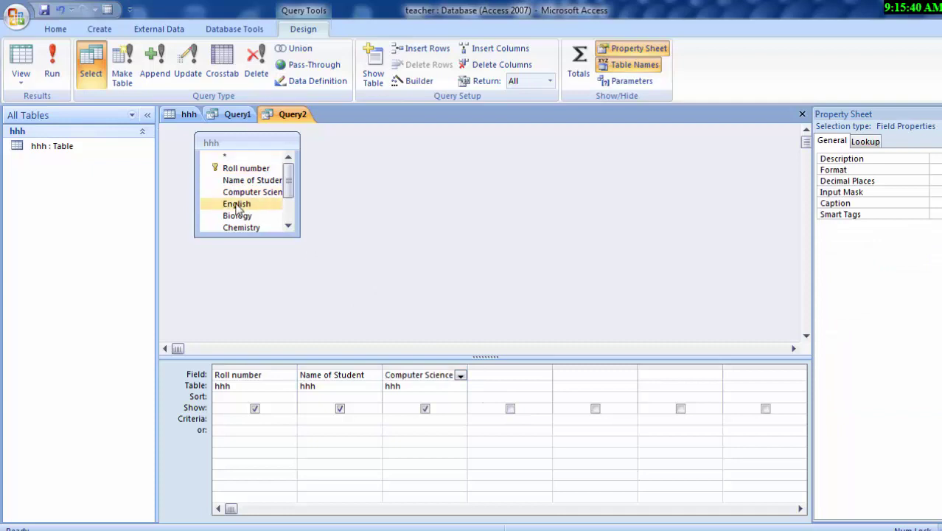
# - Add English, Biology, Chemistry, Physics and the remaining fields through Average to the grid
pyautogui.doubleClick(236, 203)
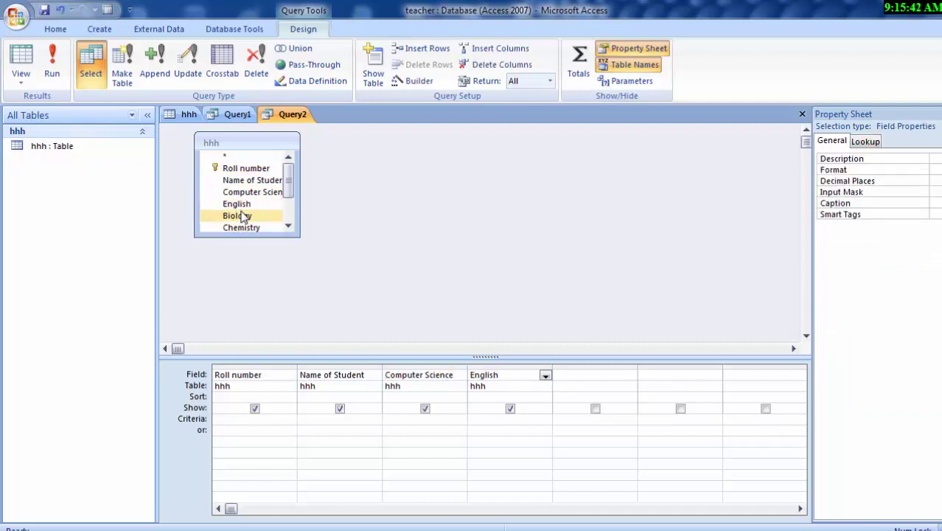
pyautogui.doubleClick(238, 215)
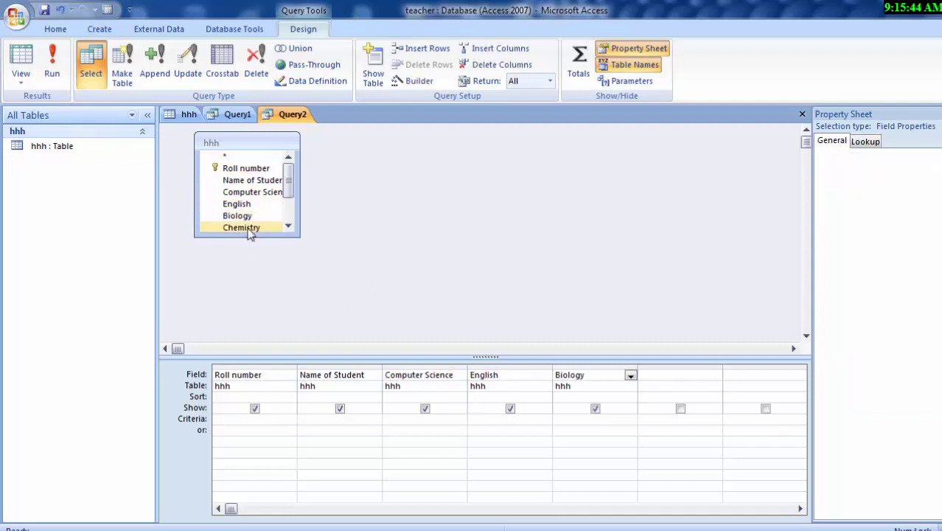
pyautogui.doubleClick(242, 227)
pyautogui.click(289, 228)
pyautogui.click(289, 229)
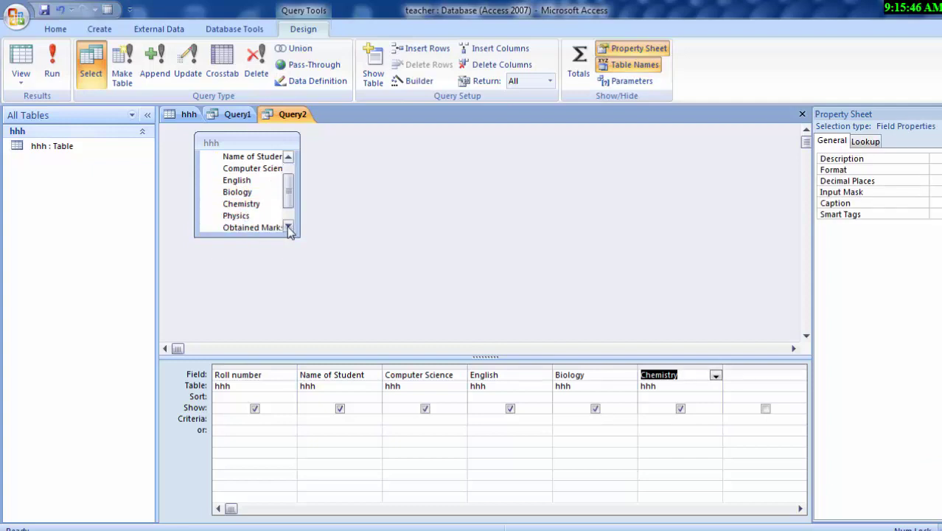
pyautogui.doubleClick(238, 216)
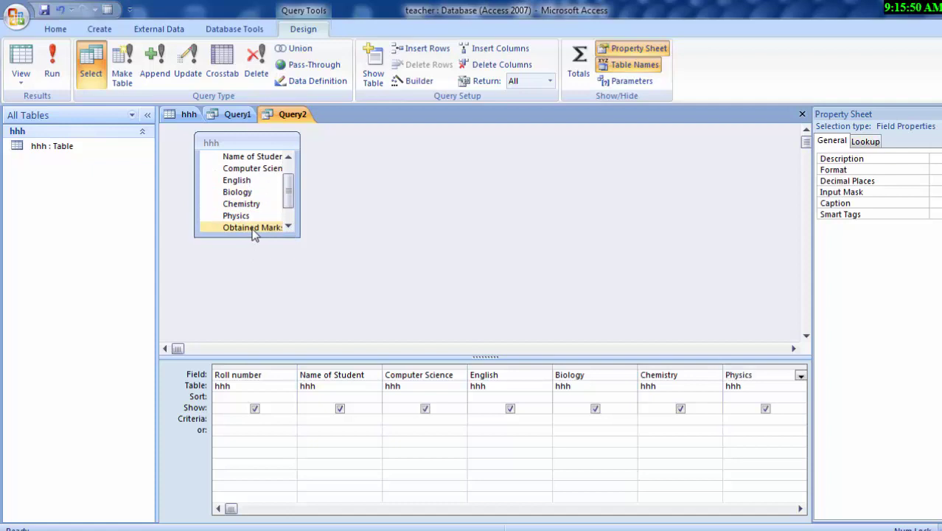
pyautogui.scroll(-1, 252, 233)
pyautogui.click(251, 228)
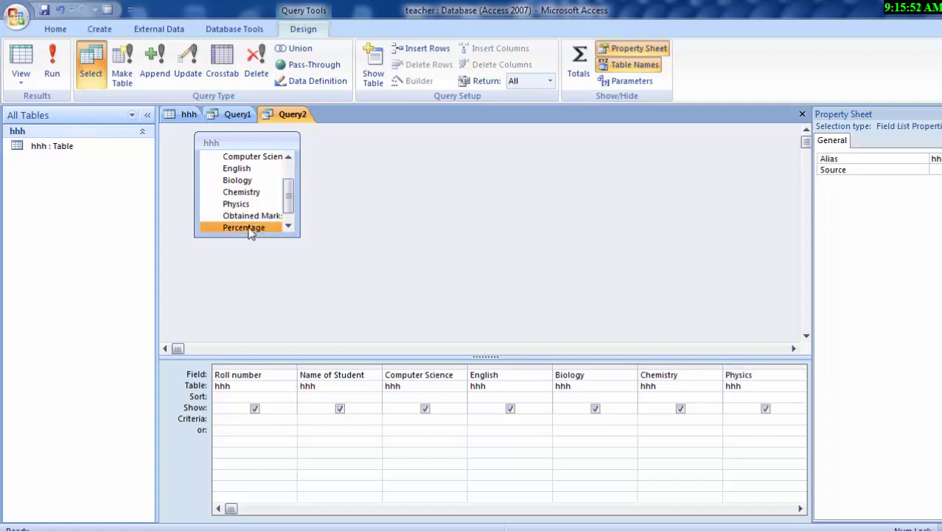
pyautogui.click(288, 226)
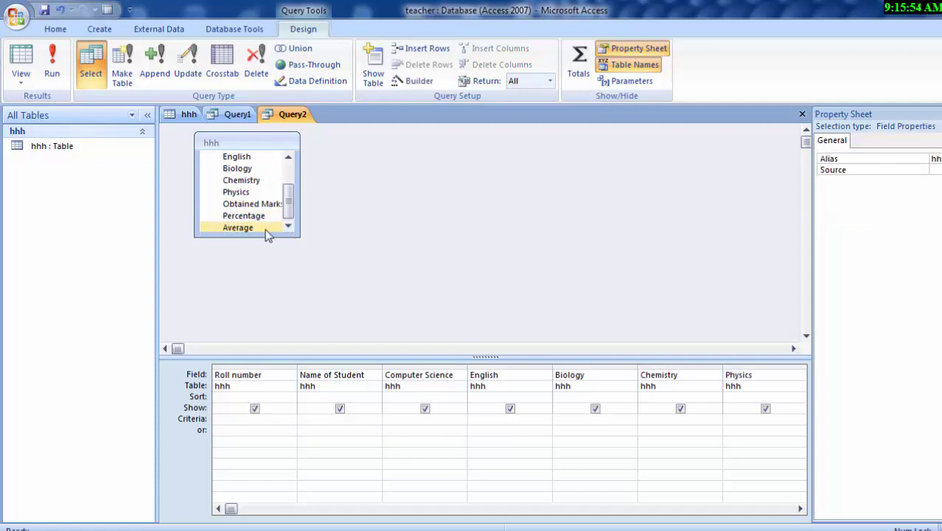
pyautogui.doubleClick(265, 229)
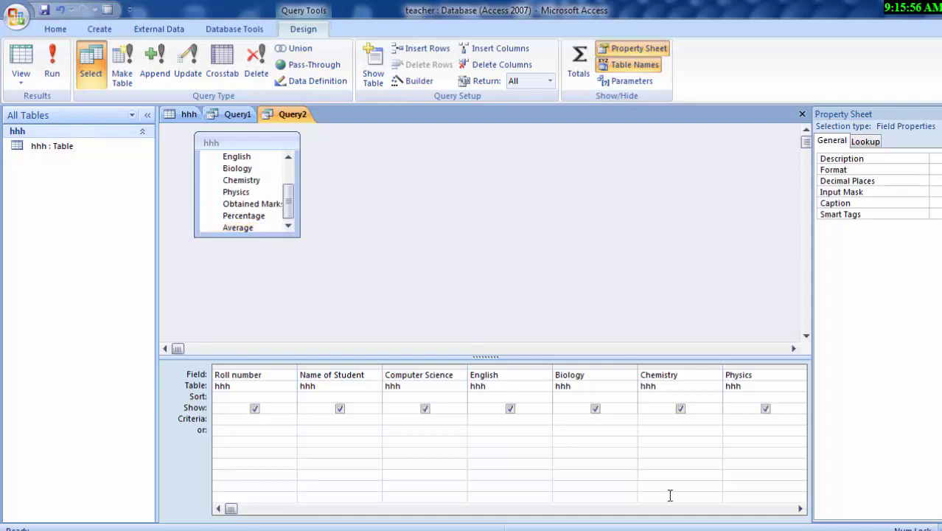
pyautogui.click(800, 509)
pyautogui.click(800, 509)
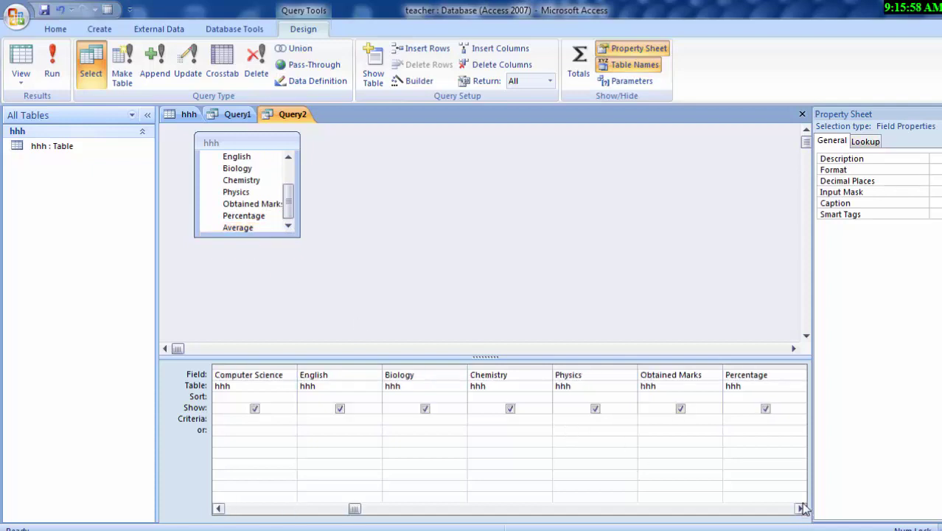
pyautogui.click(800, 509)
# - Enter Obtained Marks: [Computer Science]+[English]+[Biology]+[Chemistry]+[Physics], fixing the missing brackets
pyautogui.click(625, 374)
pyautogui.write(':')
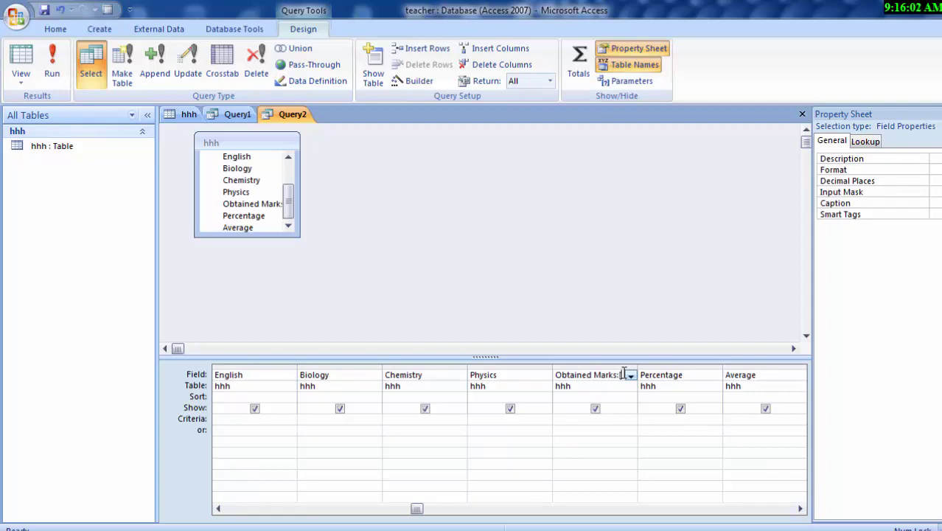
pyautogui.write('[')
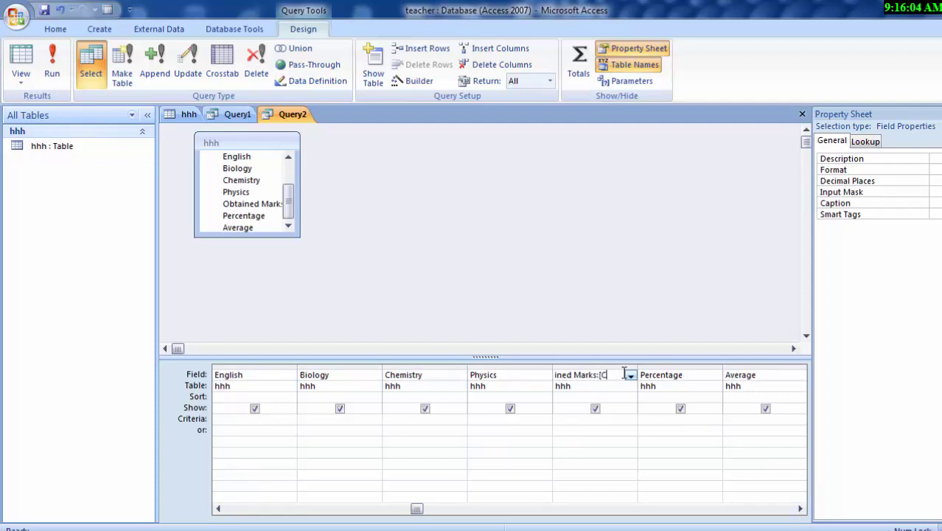
pyautogui.write('Compute')
pyautogui.write('r S')
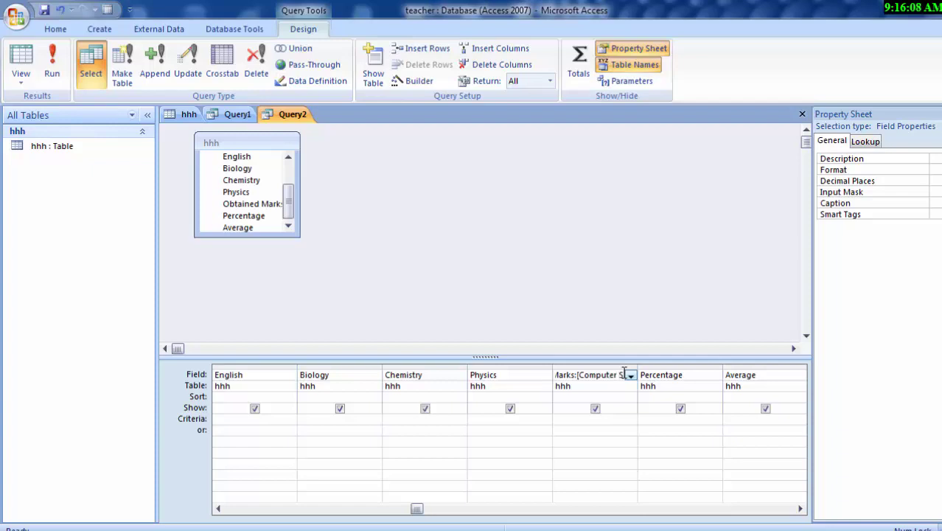
pyautogui.write('cienc')
pyautogui.write('e]+[')
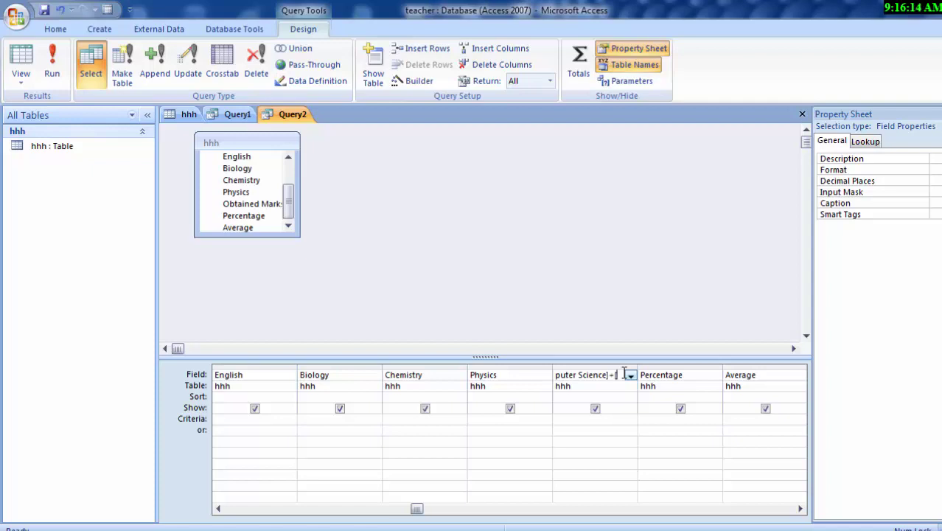
pyautogui.write('Eng')
pyautogui.write('lish')
pyautogui.write('[')
pyautogui.write('B')
pyautogui.write('iology')
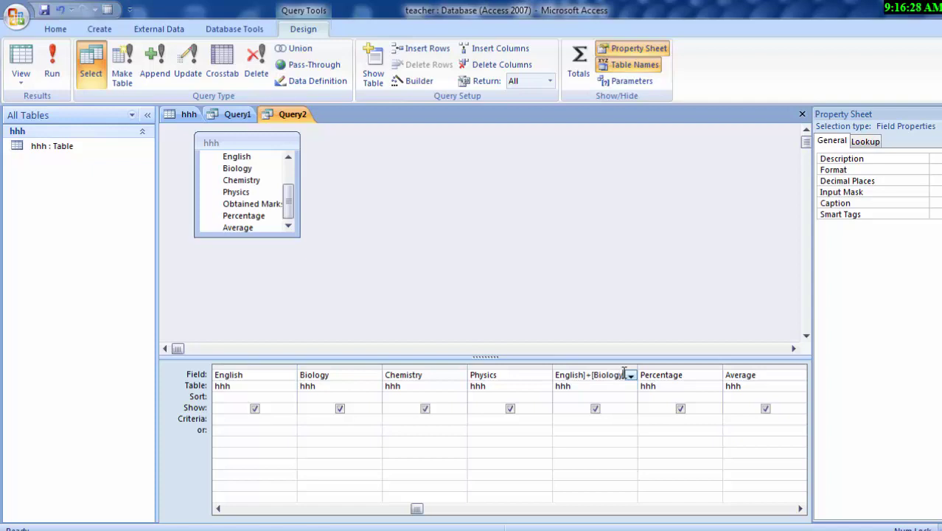
pyautogui.write(']+[')
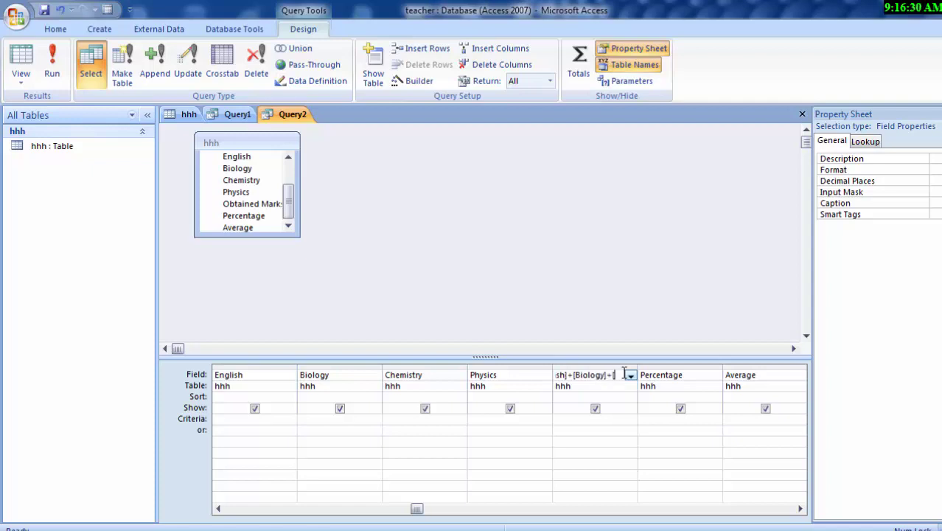
pyautogui.write('Che')
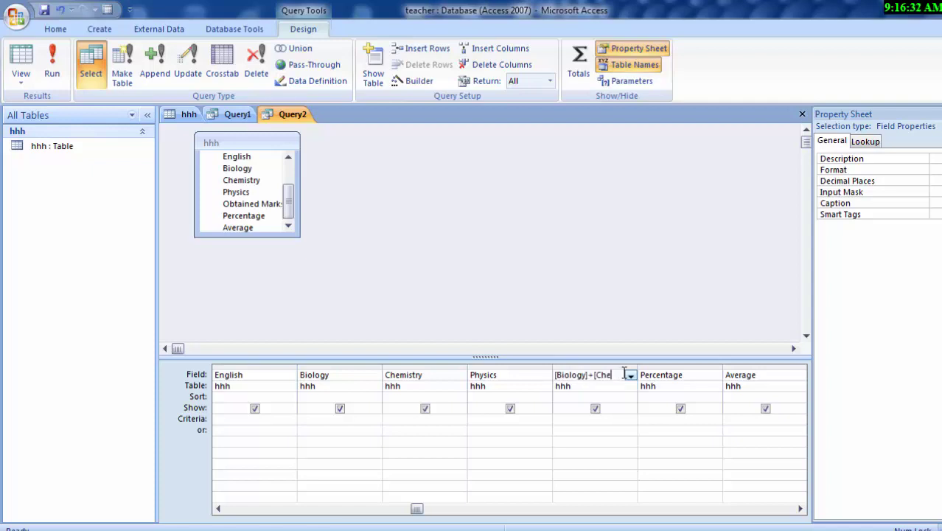
pyautogui.write('m')
pyautogui.write('str')
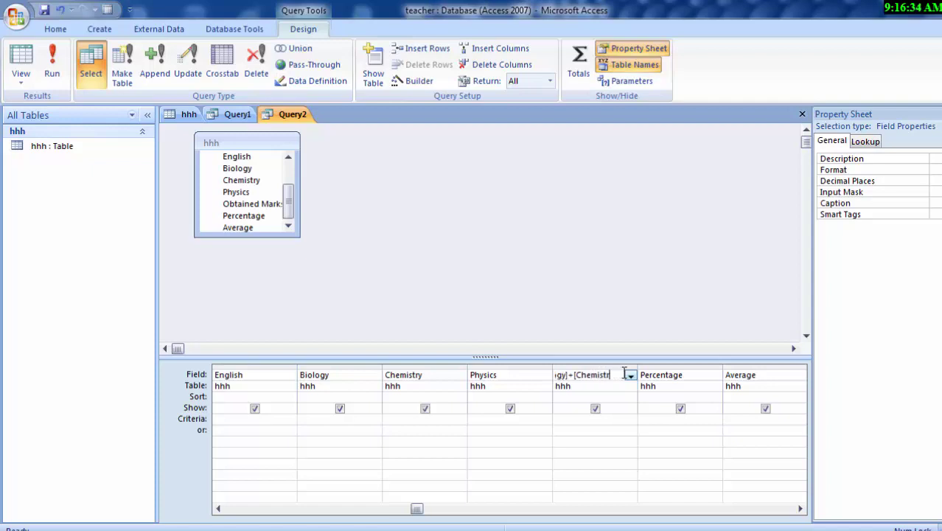
pyautogui.write('y]+')
pyautogui.write('P')
pyautogui.write('hysics')
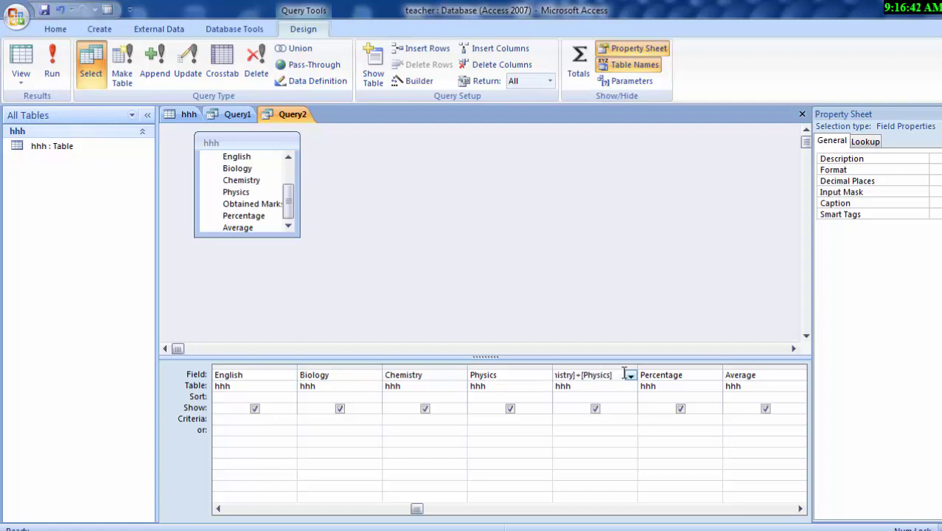
pyautogui.press('Left')
pyautogui.press('Left')
pyautogui.press('Left')
pyautogui.press('Left')
pyautogui.press('Left')
pyautogui.press('Left')
pyautogui.press('Left')
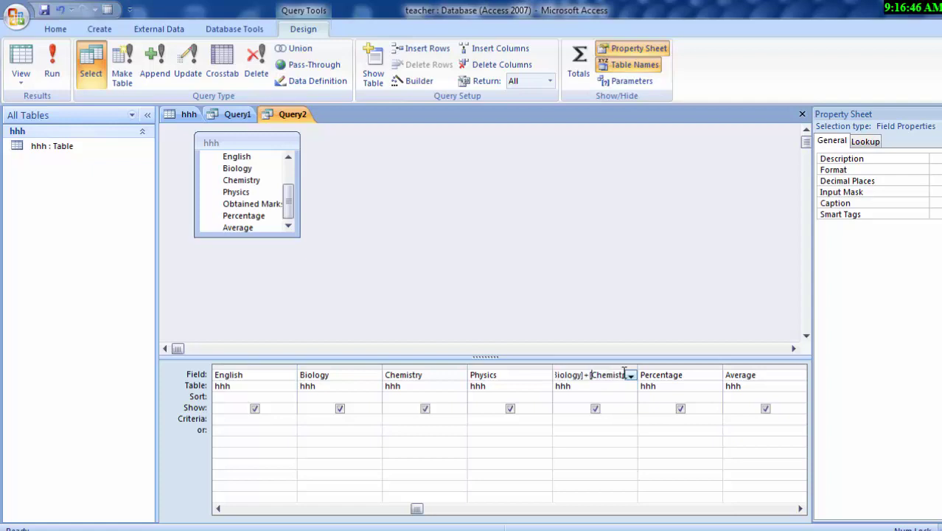
pyautogui.press('Left')
pyautogui.press('Left')
pyautogui.press('Left')
pyautogui.press('Left')
pyautogui.press('Left')
pyautogui.press('Left')
pyautogui.press('Left')
pyautogui.press('Left')
pyautogui.press('Left')
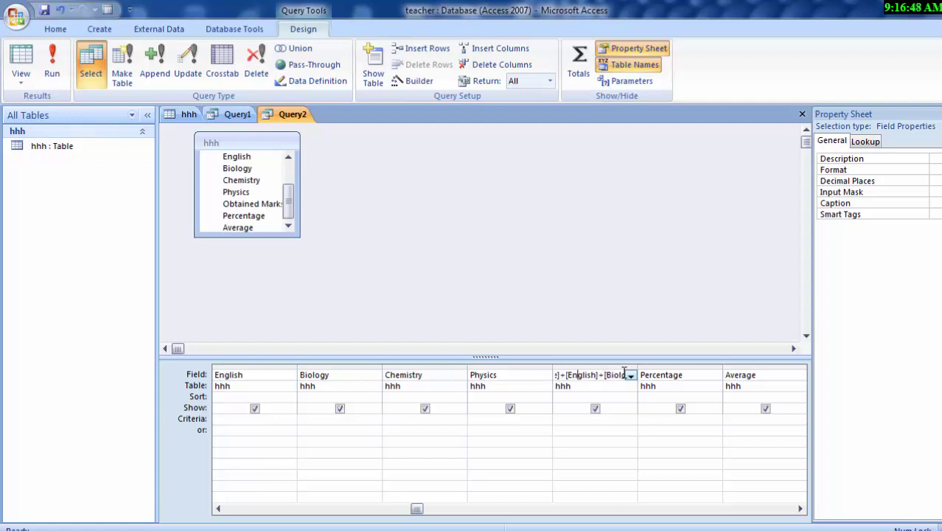
pyautogui.press('Left')
pyautogui.press('Left')
pyautogui.press('Left')
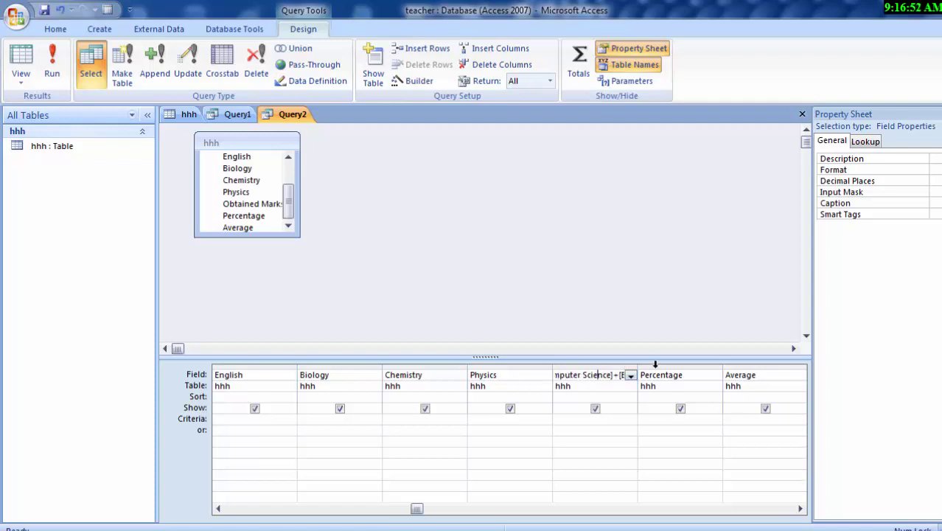
pyautogui.click(703, 376)
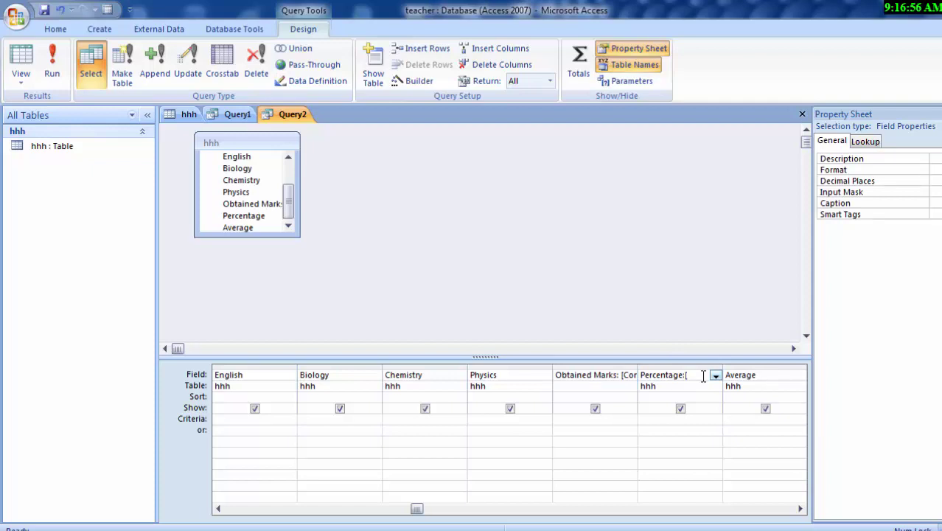
# - Complete the Percentage expression as [Obtained Marks]*100/500
pyautogui.write('Obta')
pyautogui.write('ined')
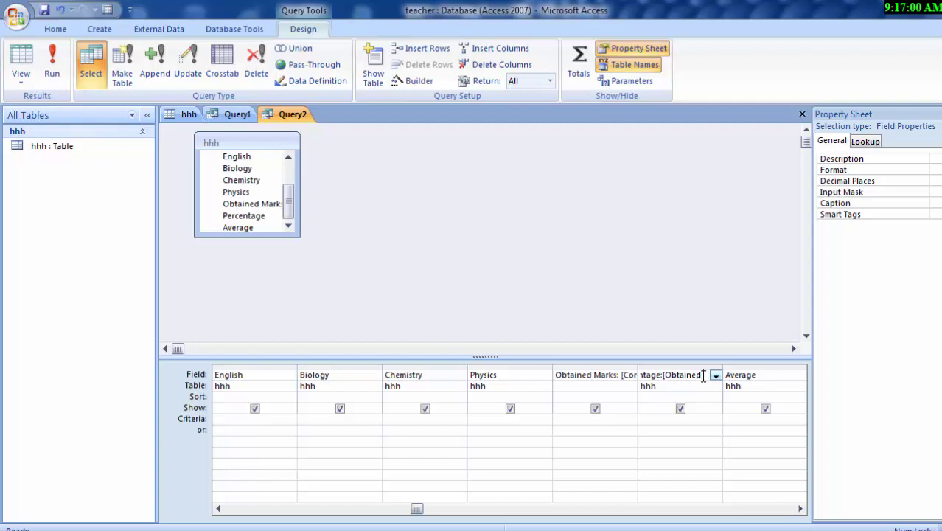
pyautogui.write(' Marks')
pyautogui.write(']')
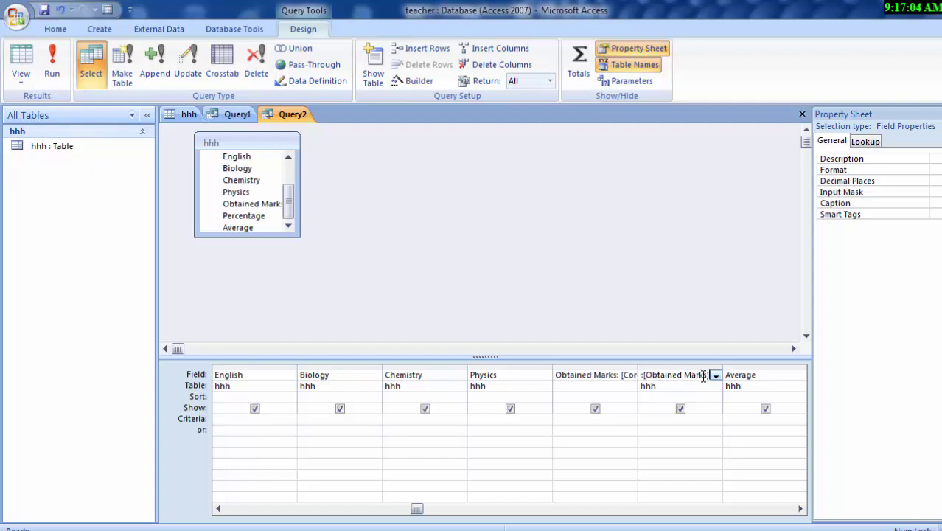
pyautogui.write('*')
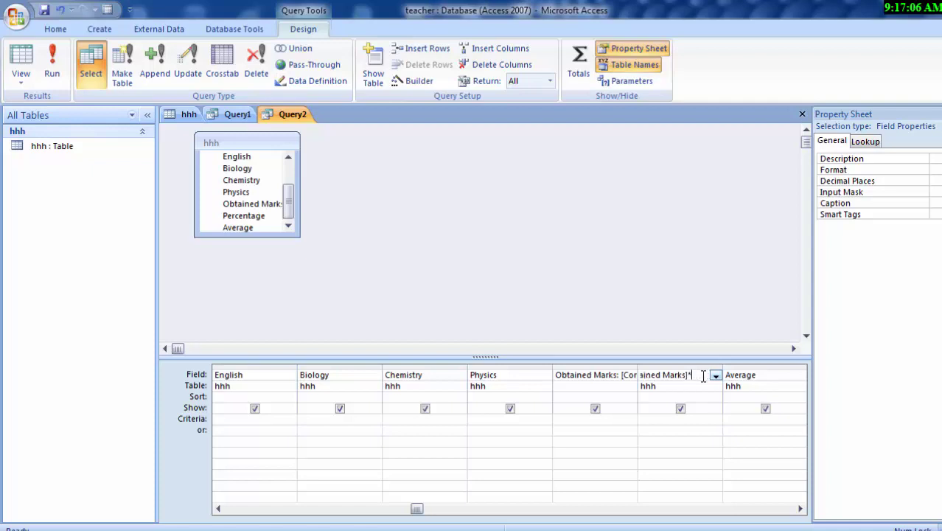
pyautogui.write('100/')
pyautogui.write('5')
pyautogui.write('00')
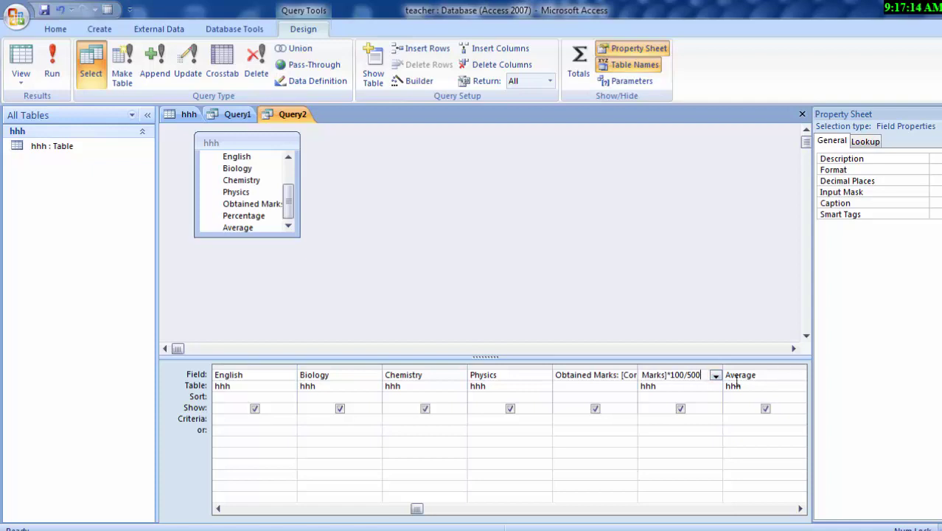
# - Set the Average field expression to Average: [Obtained Marks]/5
pyautogui.press('Tab')
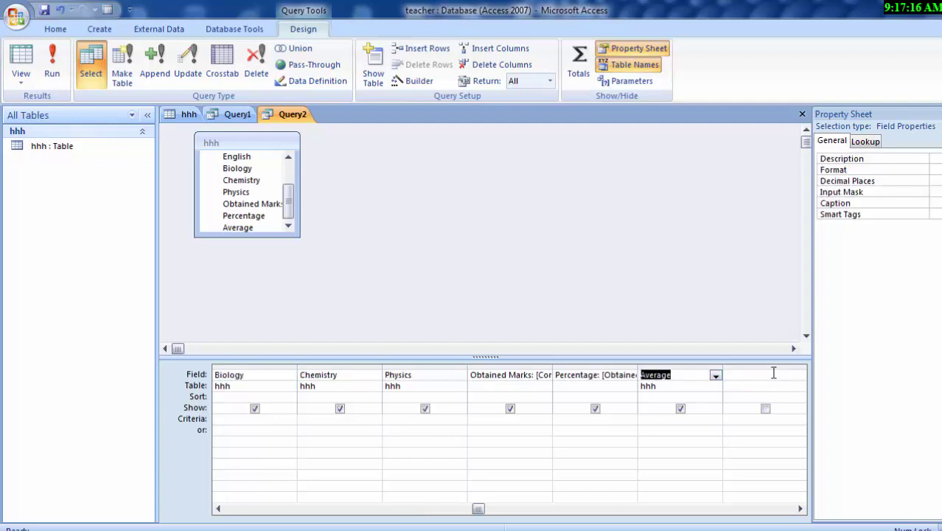
pyautogui.click(691, 374)
pyautogui.write(':[')
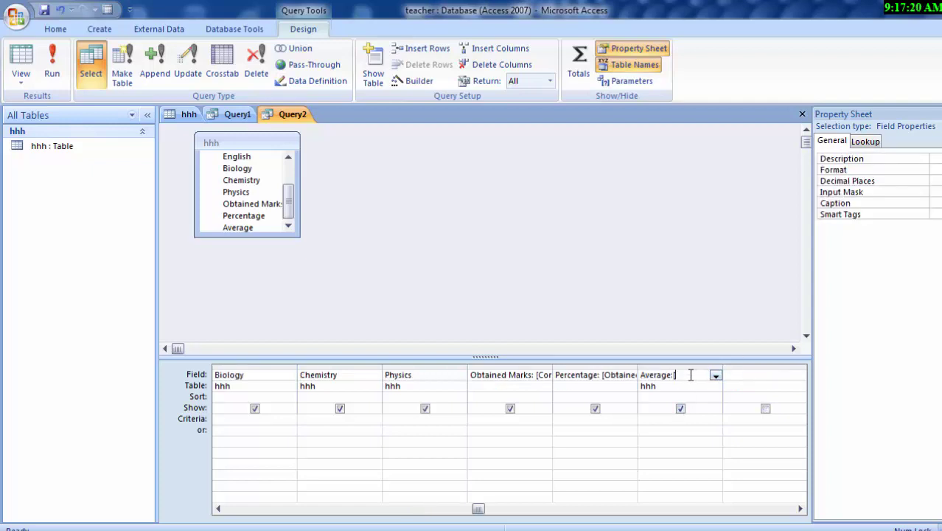
pyautogui.write('Ob')
pyautogui.write('tained')
pyautogui.write(' Mar')
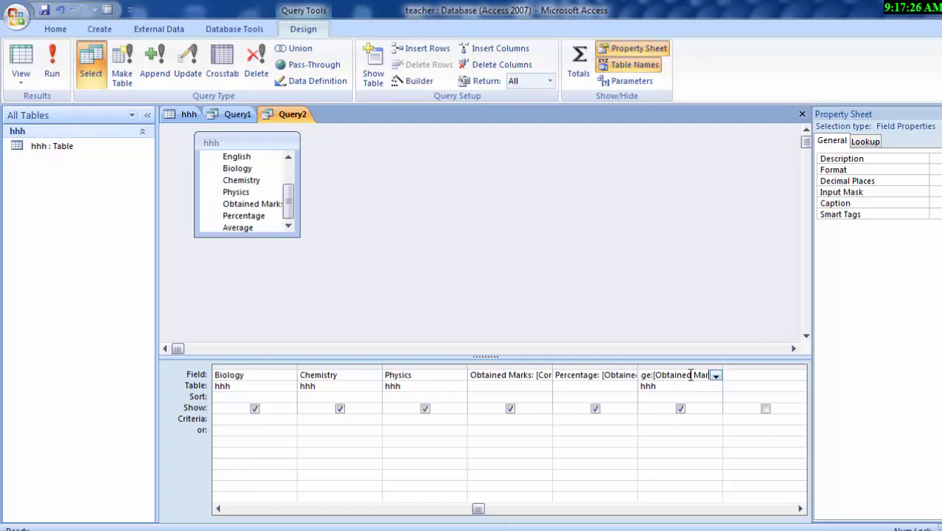
pyautogui.write('ks]/')
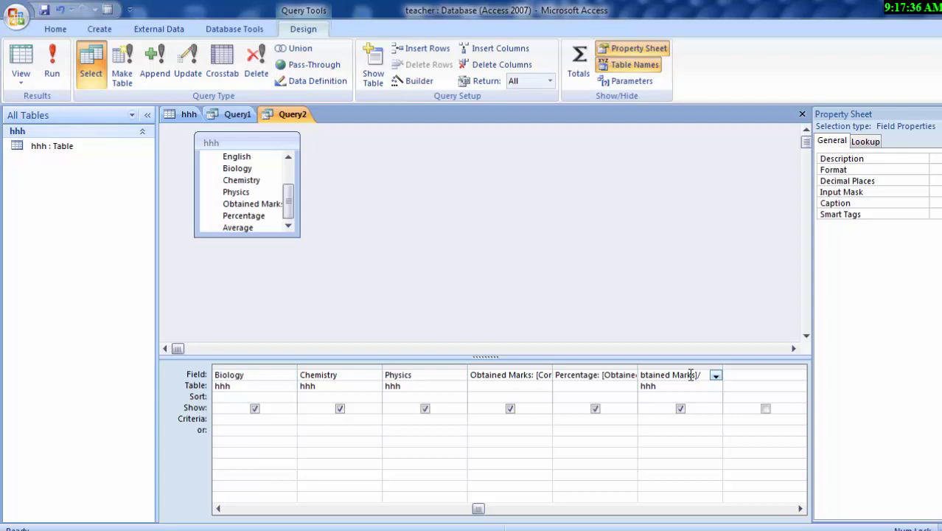
pyautogui.write('5')
# - Run Query2 and widen the Obtained Marks, Computer Science and Name of Student columns to show full headings
pyautogui.click(53, 71)
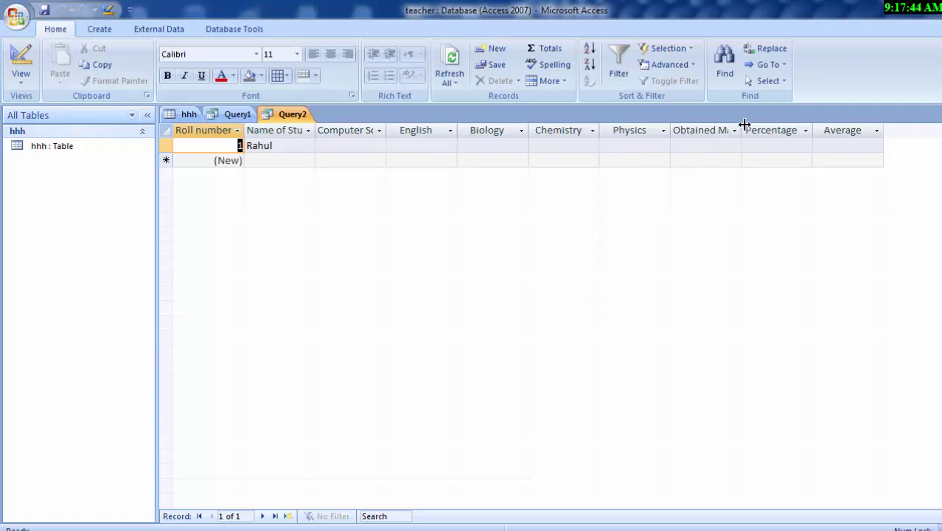
pyautogui.moveTo(741, 131); pyautogui.dragTo(755, 140)
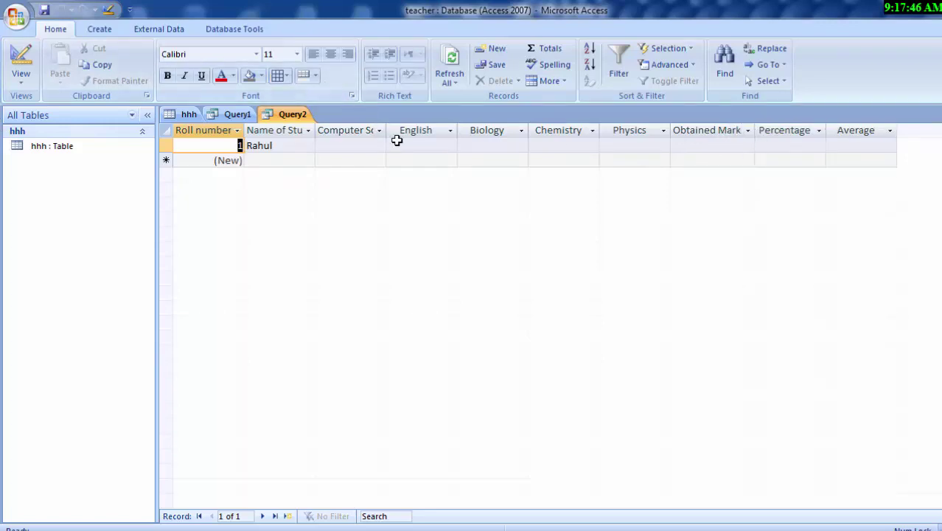
pyautogui.moveTo(390, 130); pyautogui.dragTo(444, 185)
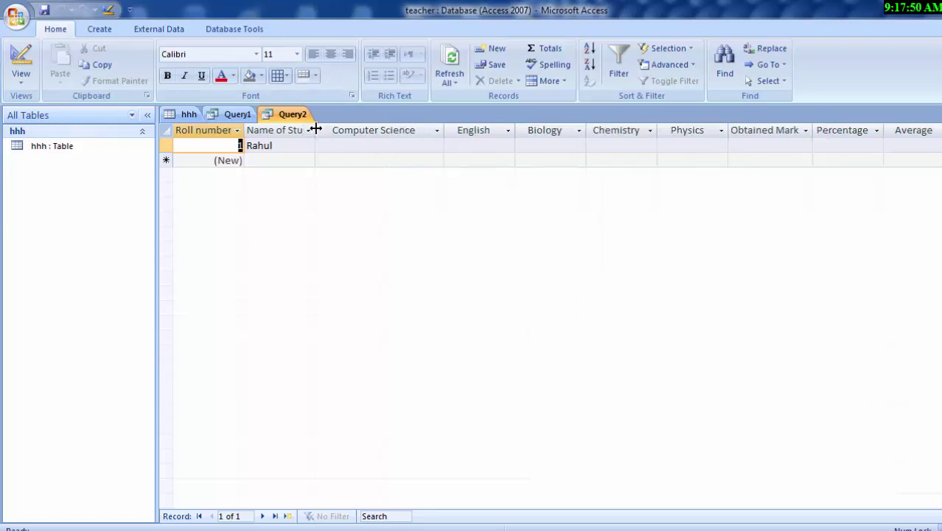
pyautogui.moveTo(315, 130); pyautogui.dragTo(341, 158)
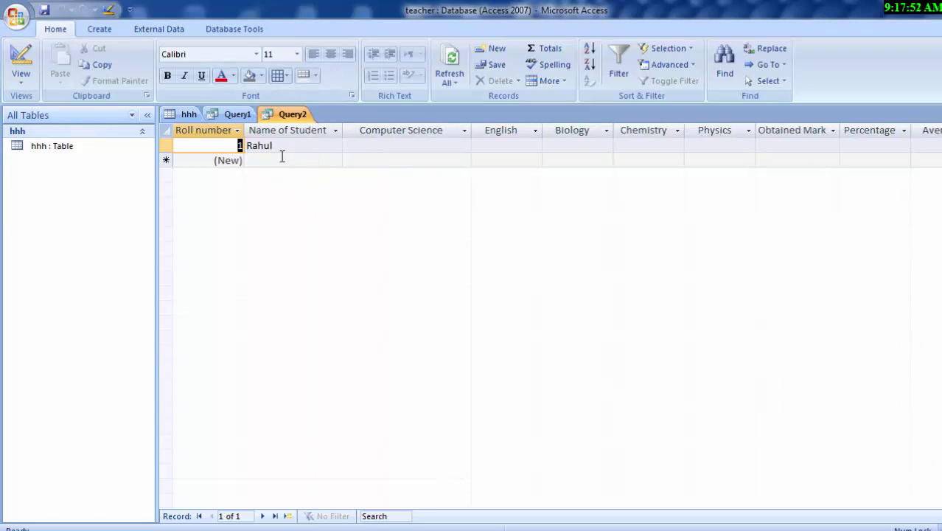
# - Enter Rahul's marks 77, 55, 66, 56 and 45, giving Obtained Mark 299 and Percentage 59.8
pyautogui.click(388, 146)
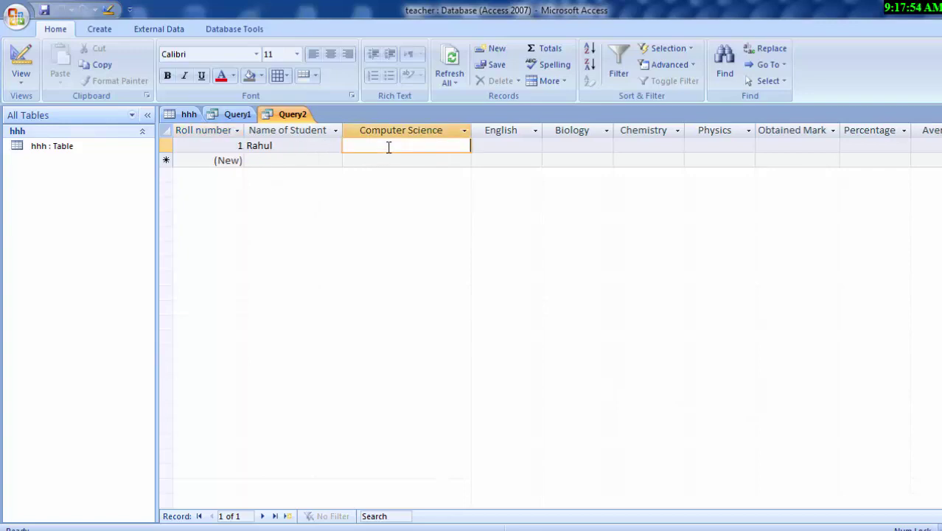
pyautogui.write('77')
pyautogui.press('Tab')
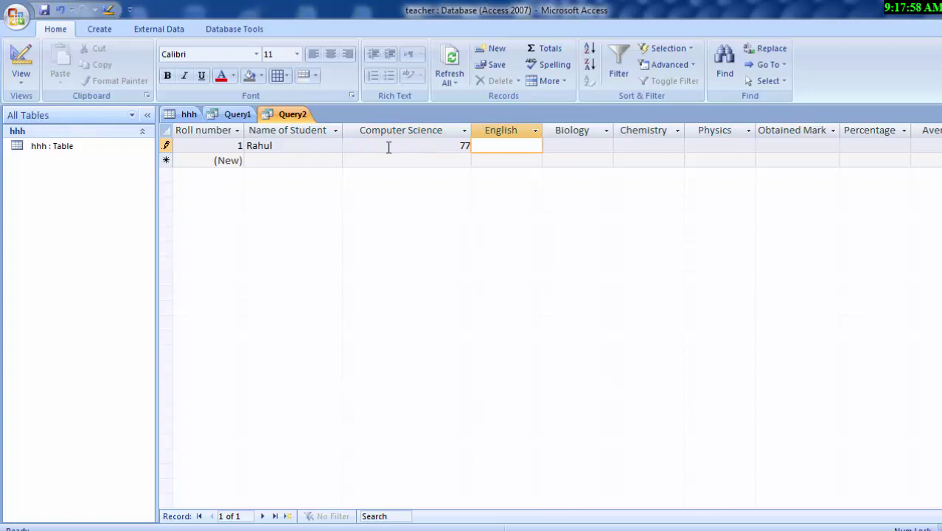
pyautogui.write('55')
pyautogui.press('Tab')
pyautogui.write('6')
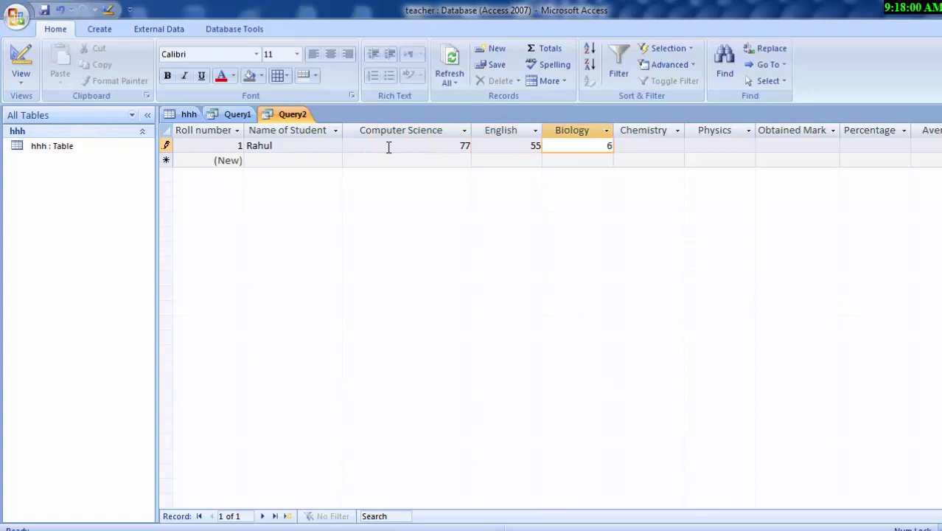
pyautogui.press('Tab')
pyautogui.write('5')
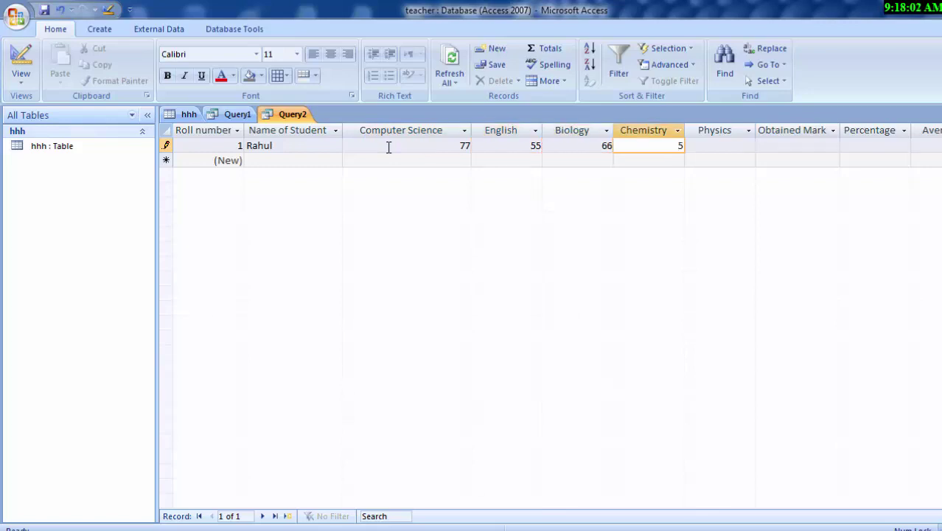
pyautogui.write('6')
pyautogui.press('Tab')
pyautogui.write('45')
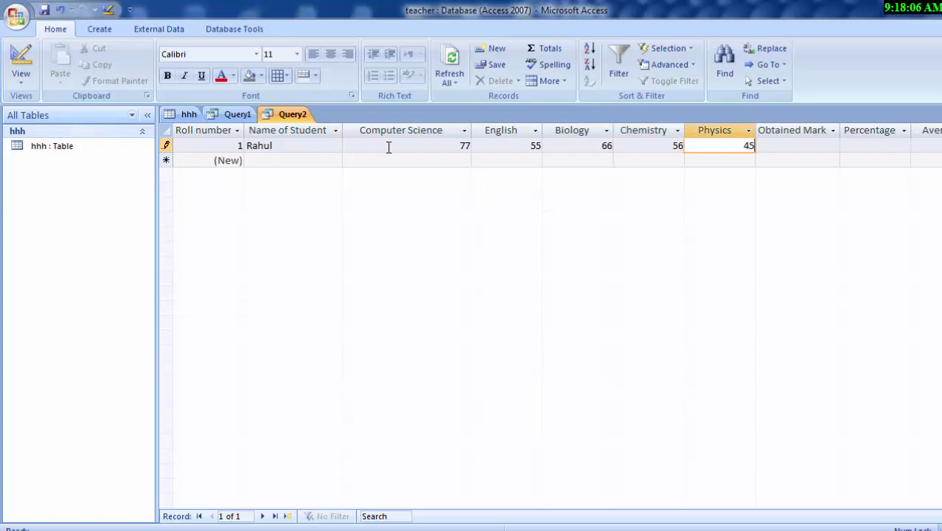
pyautogui.click(776, 146)
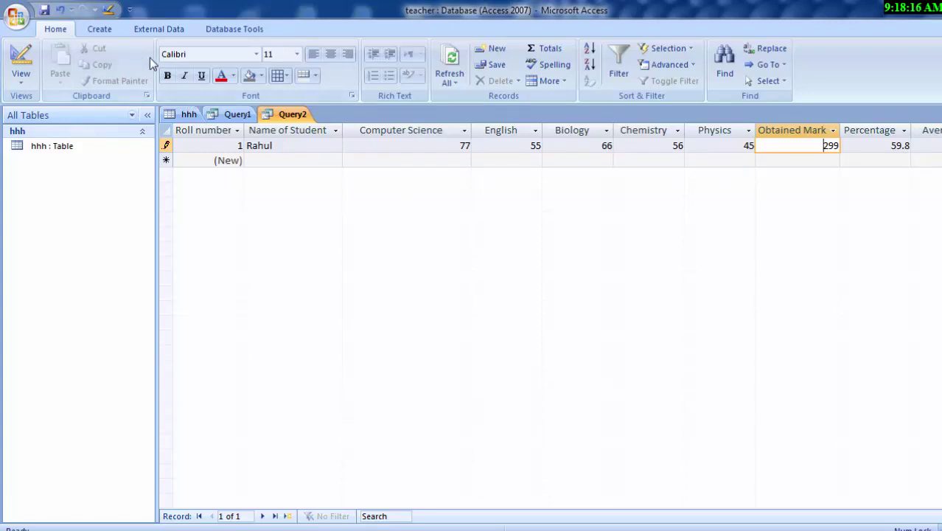
# - Set the datasheet font size to 18 and widen the Computer Science and Name of Student columns
pyautogui.click(297, 54)
pyautogui.click(271, 159)
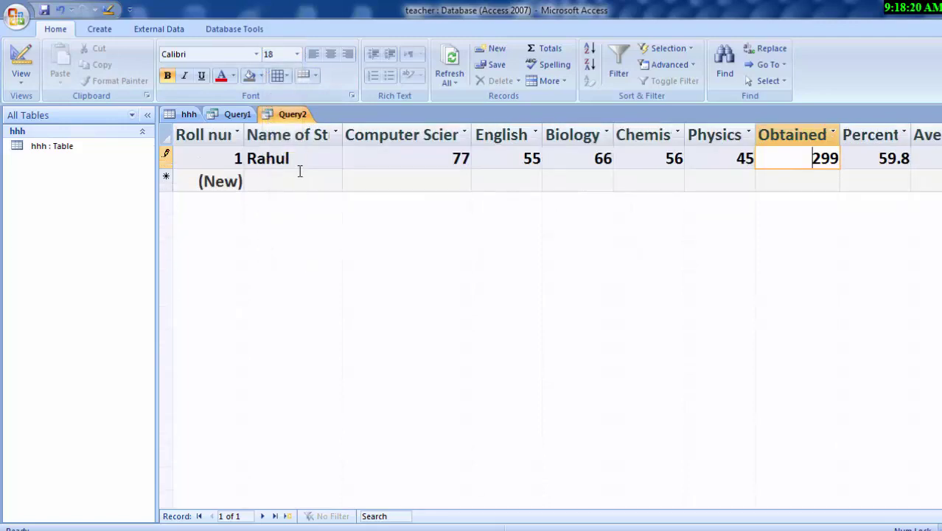
pyautogui.moveTo(470, 140); pyautogui.dragTo(501, 140)
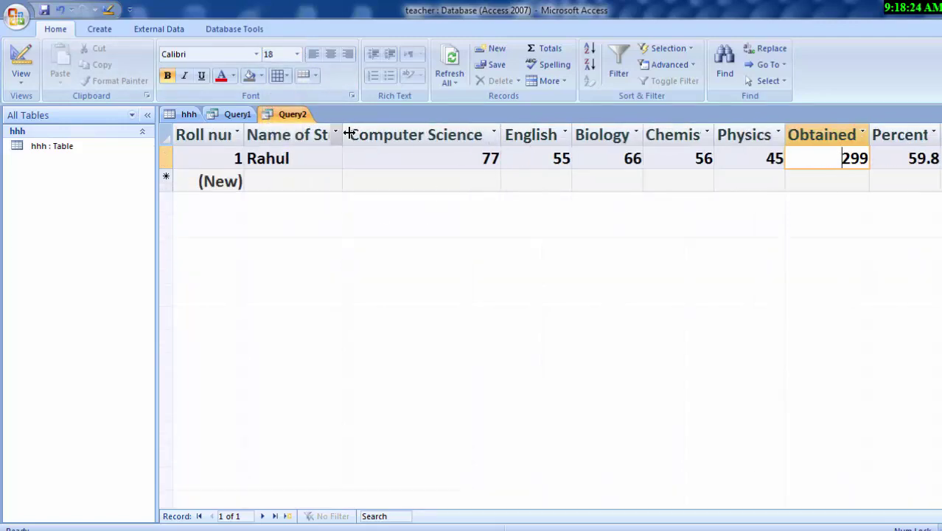
pyautogui.moveTo(343, 132); pyautogui.dragTo(375, 134)
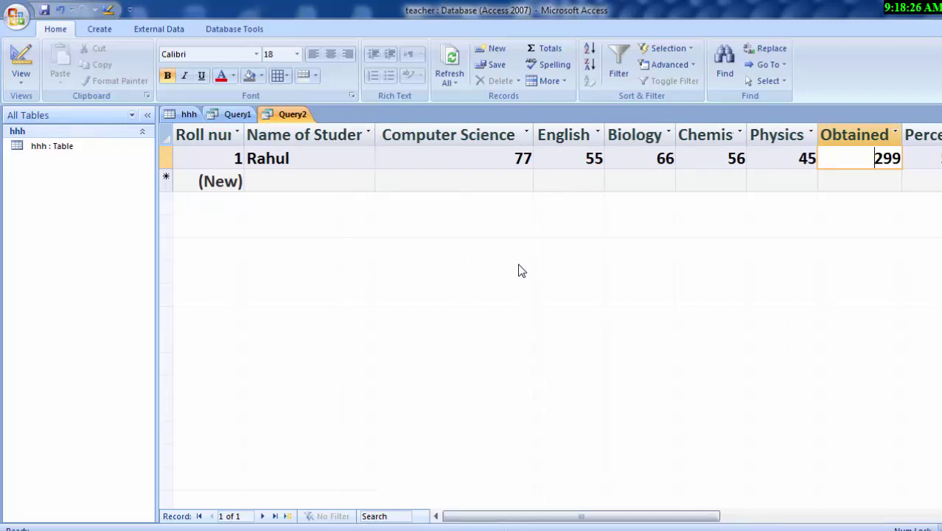
pyautogui.moveTo(375, 133); pyautogui.dragTo(411, 171)
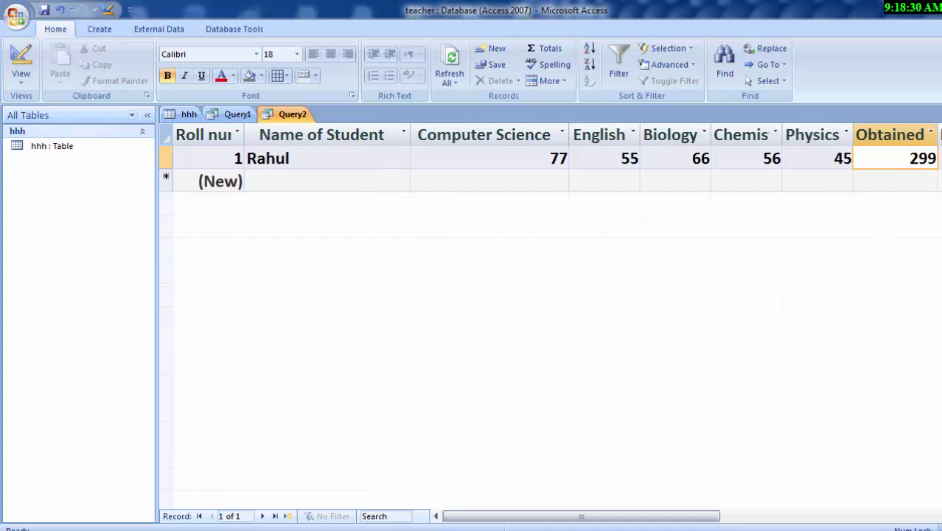
pyautogui.moveTo(711, 516)
pyautogui.mouseDown()
pyautogui.moveTo(771, 514)
pyautogui.moveTo(715, 514)
pyautogui.mouseUp()
# - Add a new student record named Juhi with Computer Science 43 and English 67
pyautogui.click(343, 182)
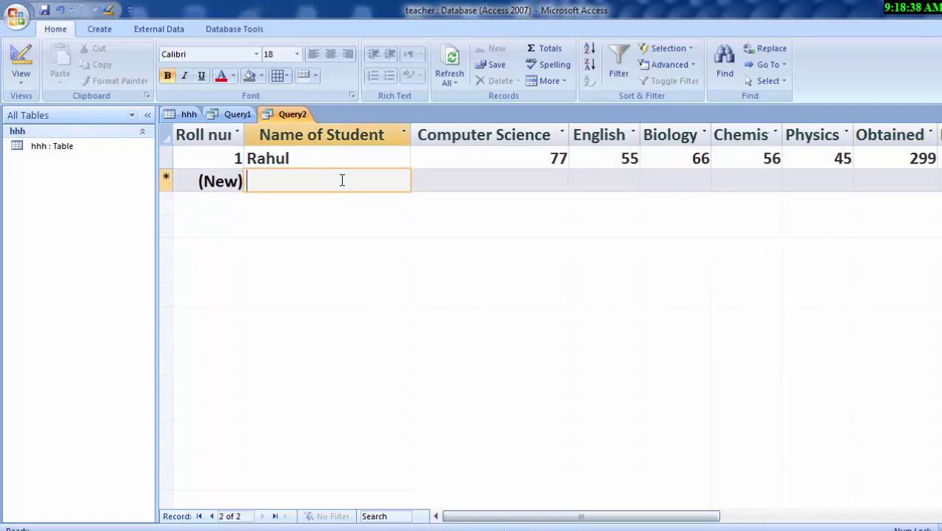
pyautogui.write('Juhi')
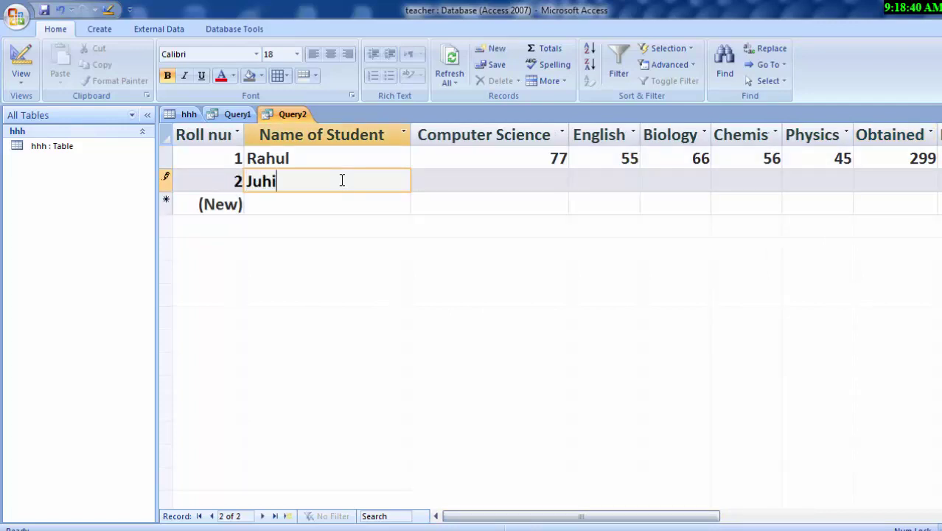
pyautogui.click(488, 181)
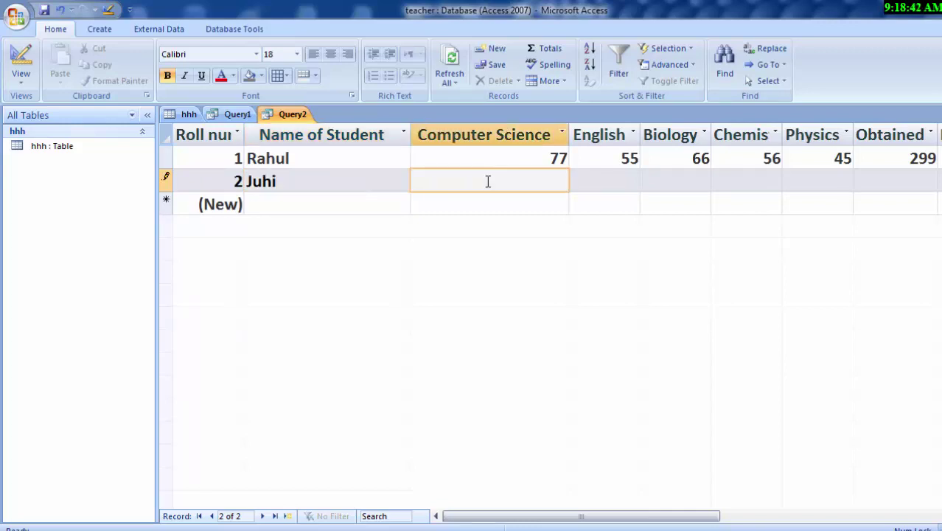
pyautogui.write('43')
pyautogui.click(584, 180)
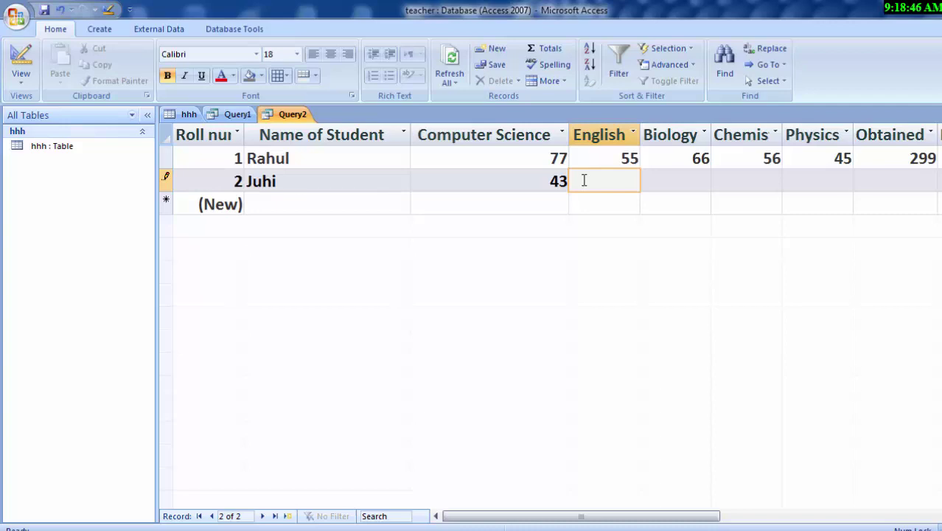
pyautogui.write('67')
# - Enter Juhi's Biology 56, Chemistry 55 and Physics 58 marks, giving an Obtained total of 279
pyautogui.click(658, 178)
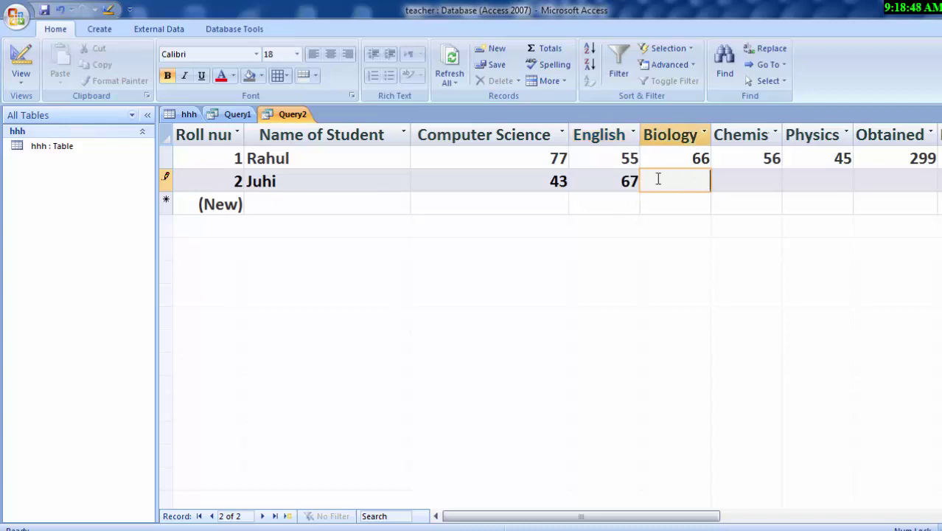
pyautogui.write('56')
pyautogui.click(741, 179)
pyautogui.write('55')
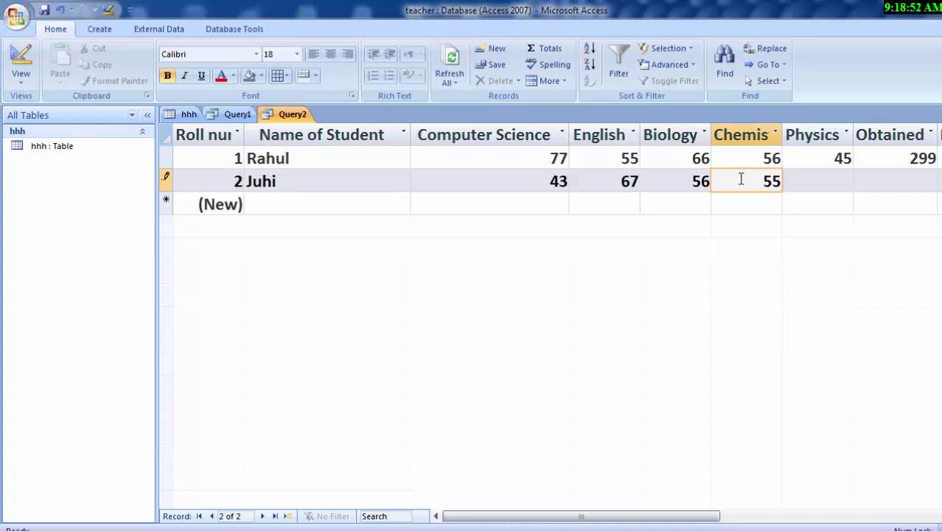
pyautogui.click(818, 195)
pyautogui.click(823, 177)
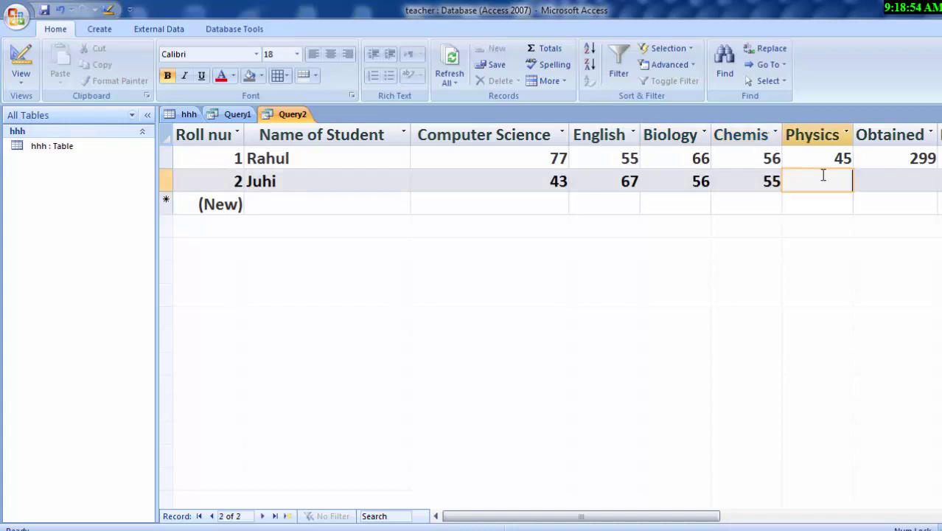
pyautogui.write('58')
pyautogui.click(884, 177)
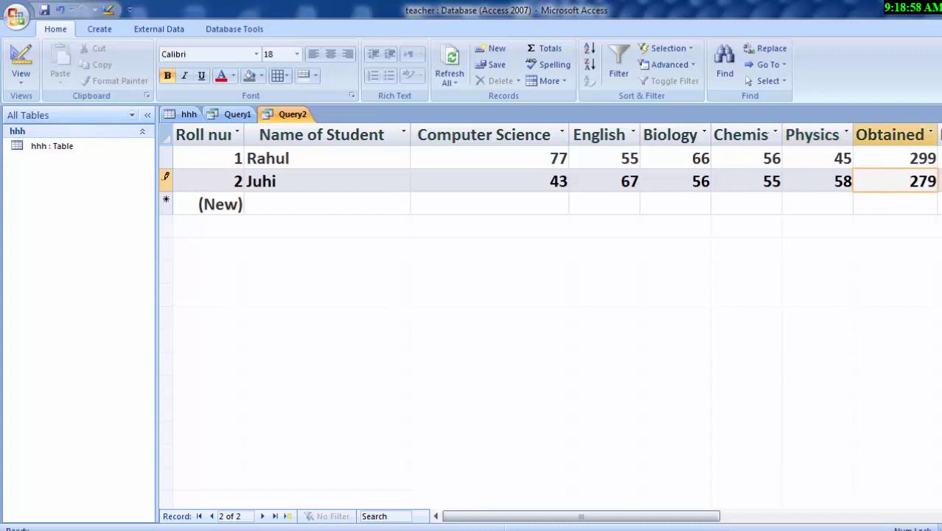
pyautogui.moveTo(541, 516)
pyautogui.mouseDown()
pyautogui.moveTo(641, 516)
pyautogui.moveTo(464, 489)
pyautogui.mouseUp()
# - Open Query2's print preview and switch the page to landscape orientation
pyautogui.click(16, 16)
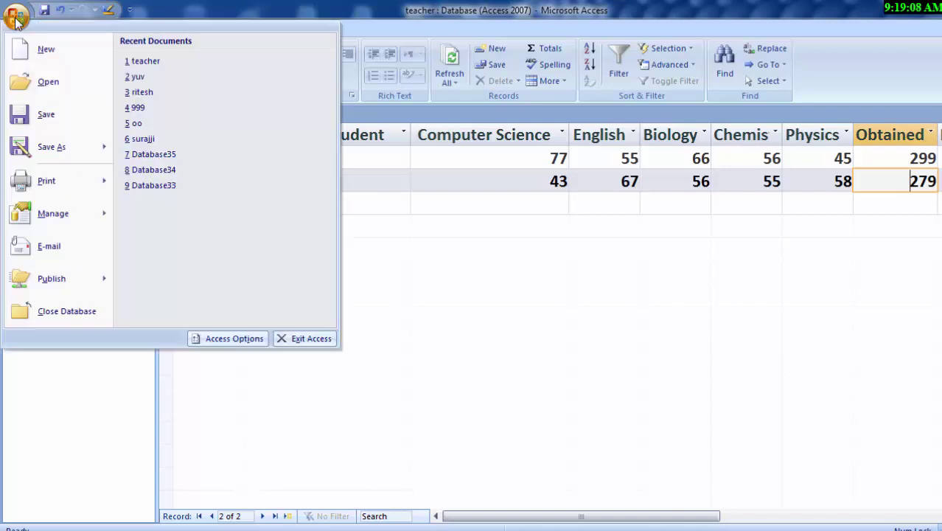
pyautogui.moveTo(33, 201)
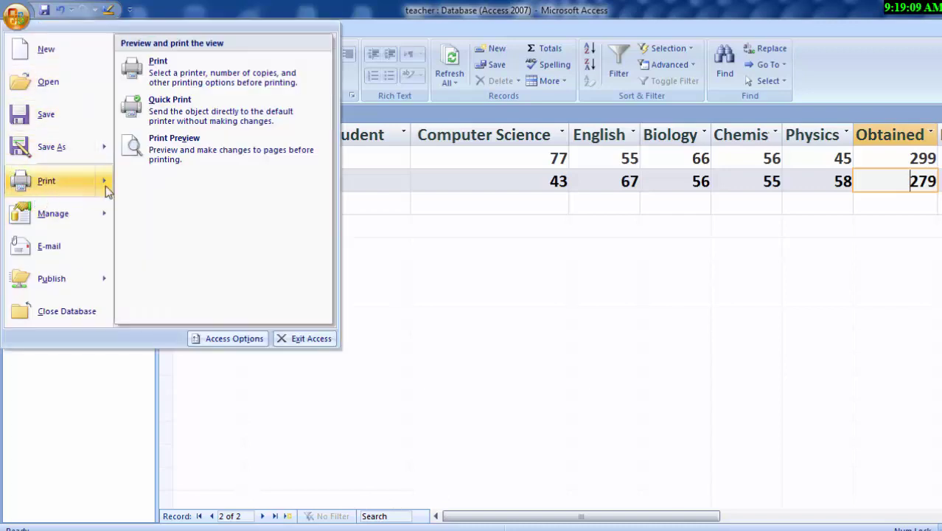
pyautogui.click(164, 157)
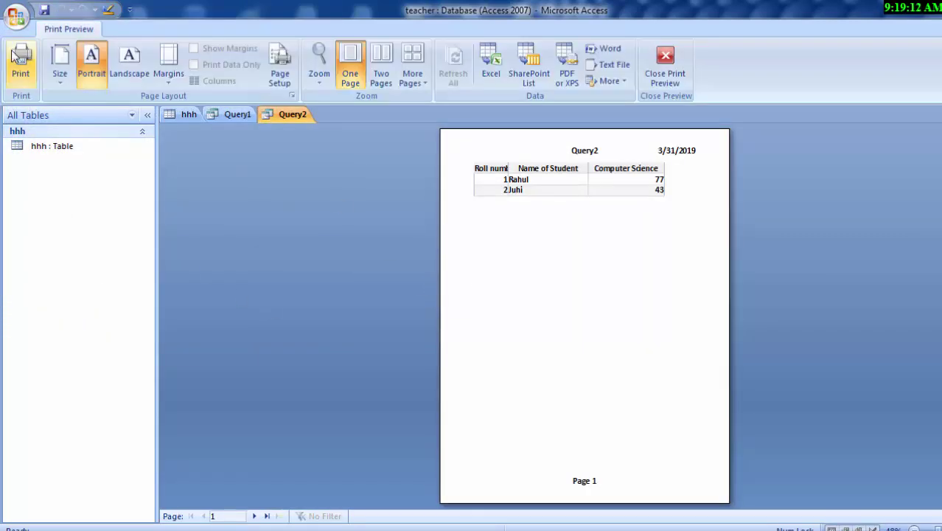
pyautogui.click(129, 78)
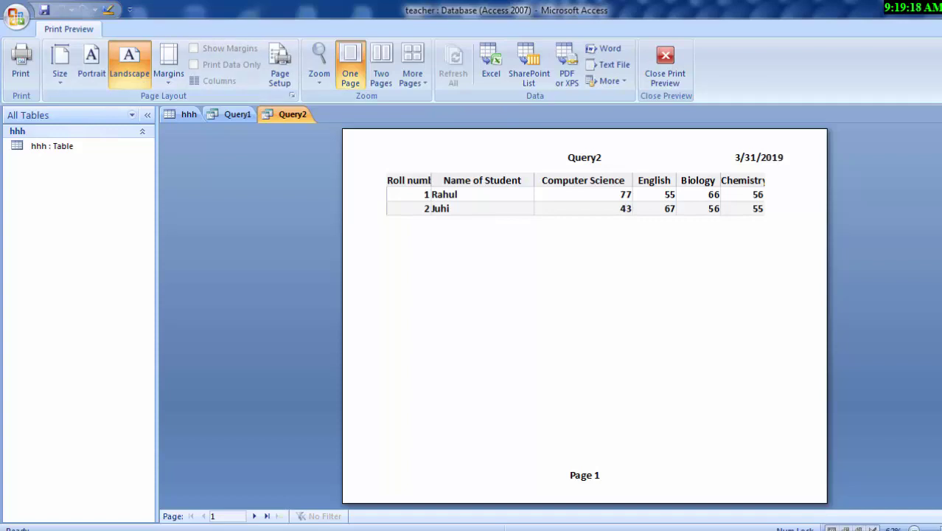
# - Back in the datasheet, make the text italic and widen the Biology and Chemistry columns
pyautogui.click(670, 53)
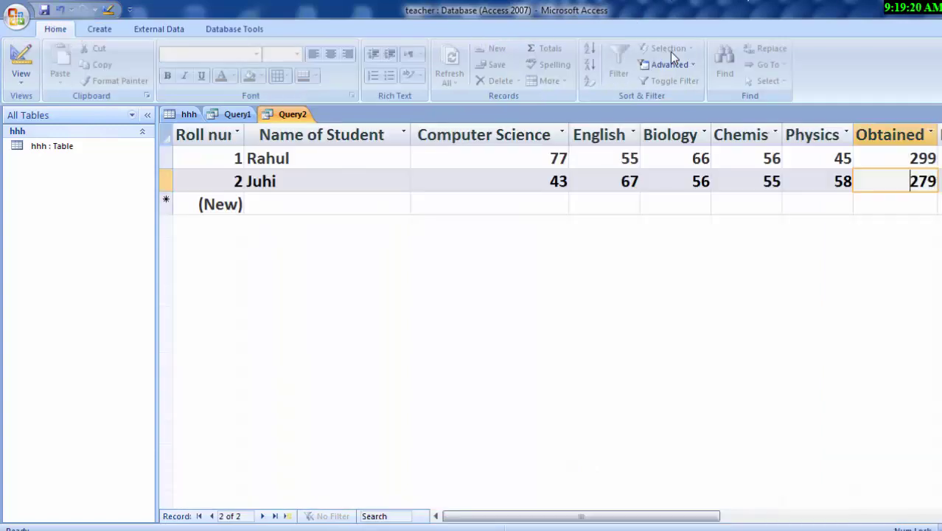
pyautogui.moveTo(201, 134); pyautogui.dragTo(915, 196)
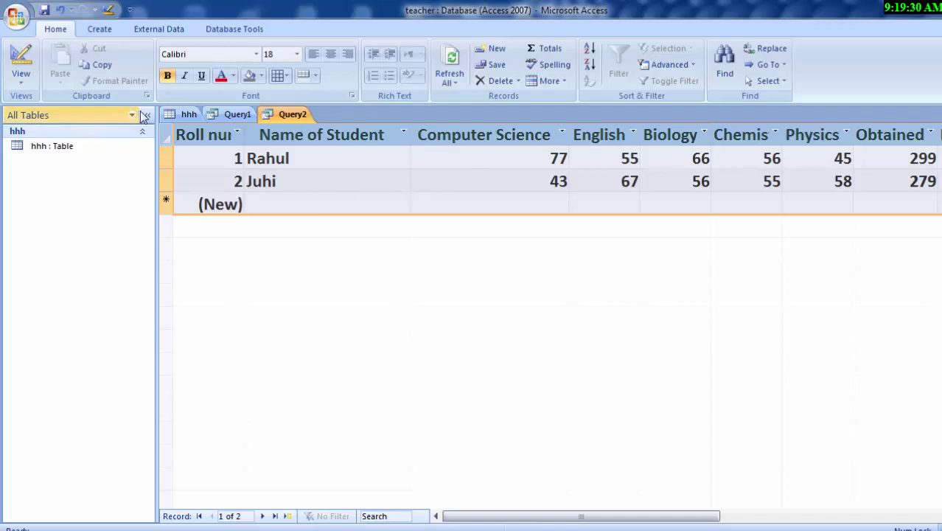
pyautogui.click(309, 207)
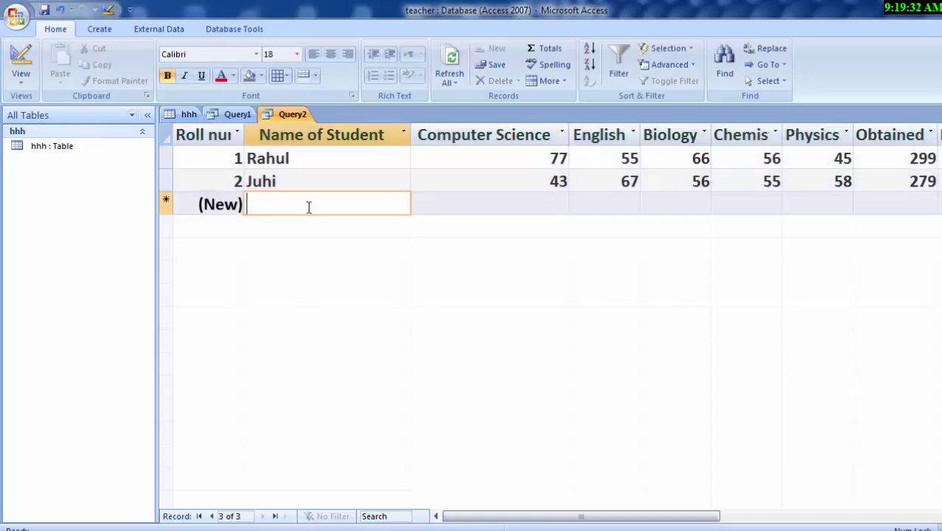
pyautogui.click(214, 134)
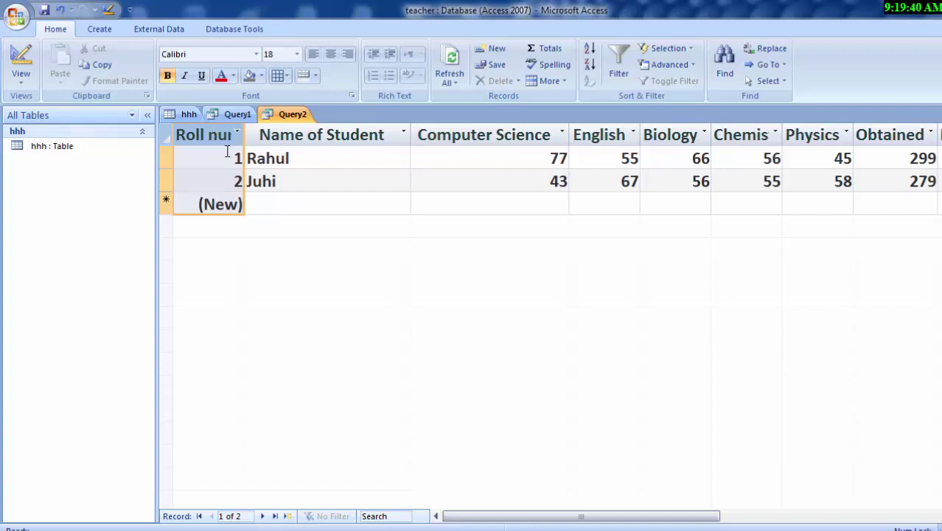
pyautogui.click(228, 155)
pyautogui.click(218, 135)
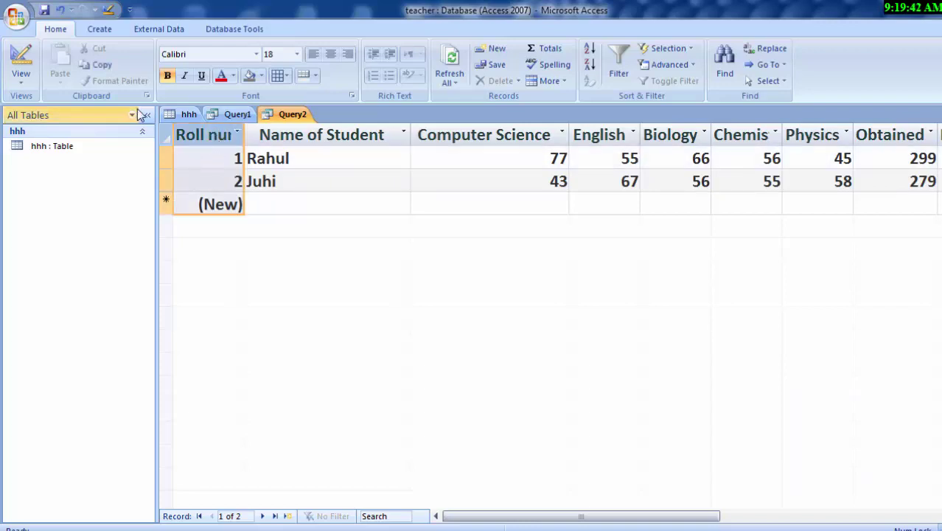
pyautogui.click(183, 76)
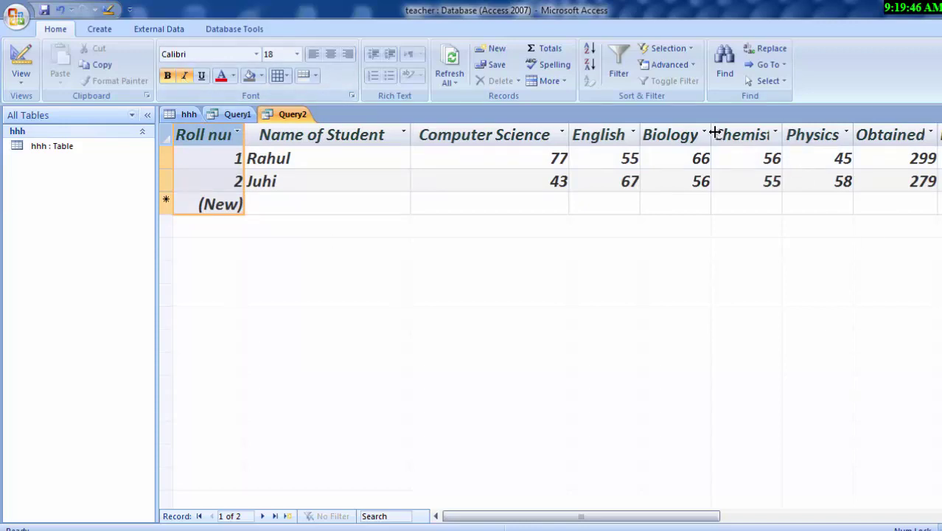
pyautogui.moveTo(712, 134); pyautogui.dragTo(737, 151)
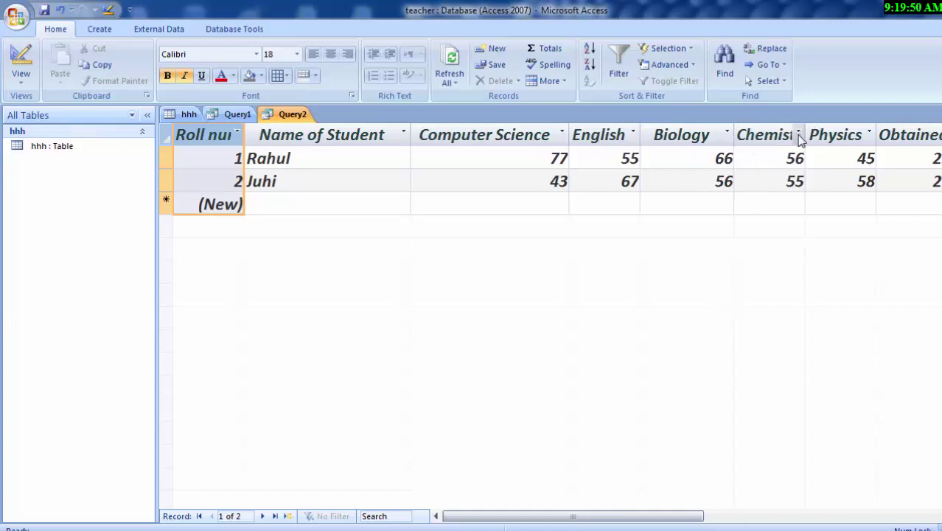
pyautogui.moveTo(808, 132); pyautogui.dragTo(826, 143)
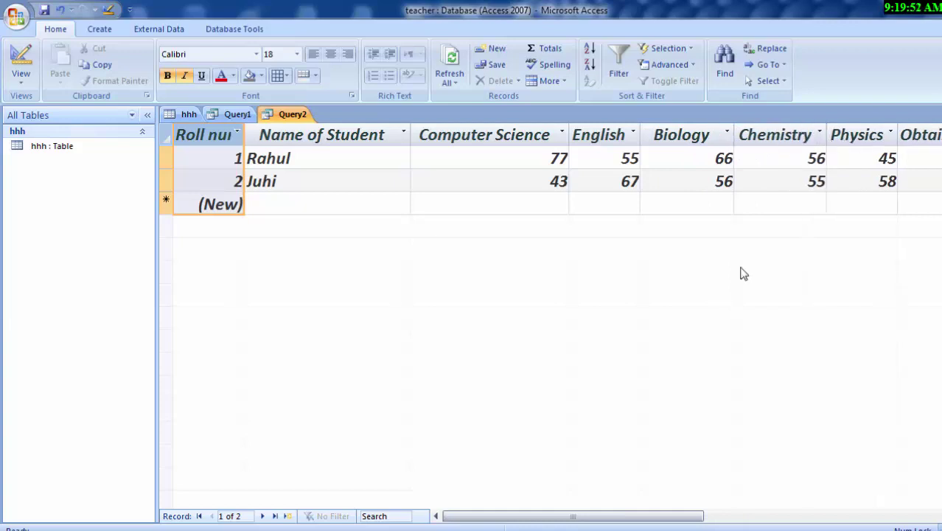